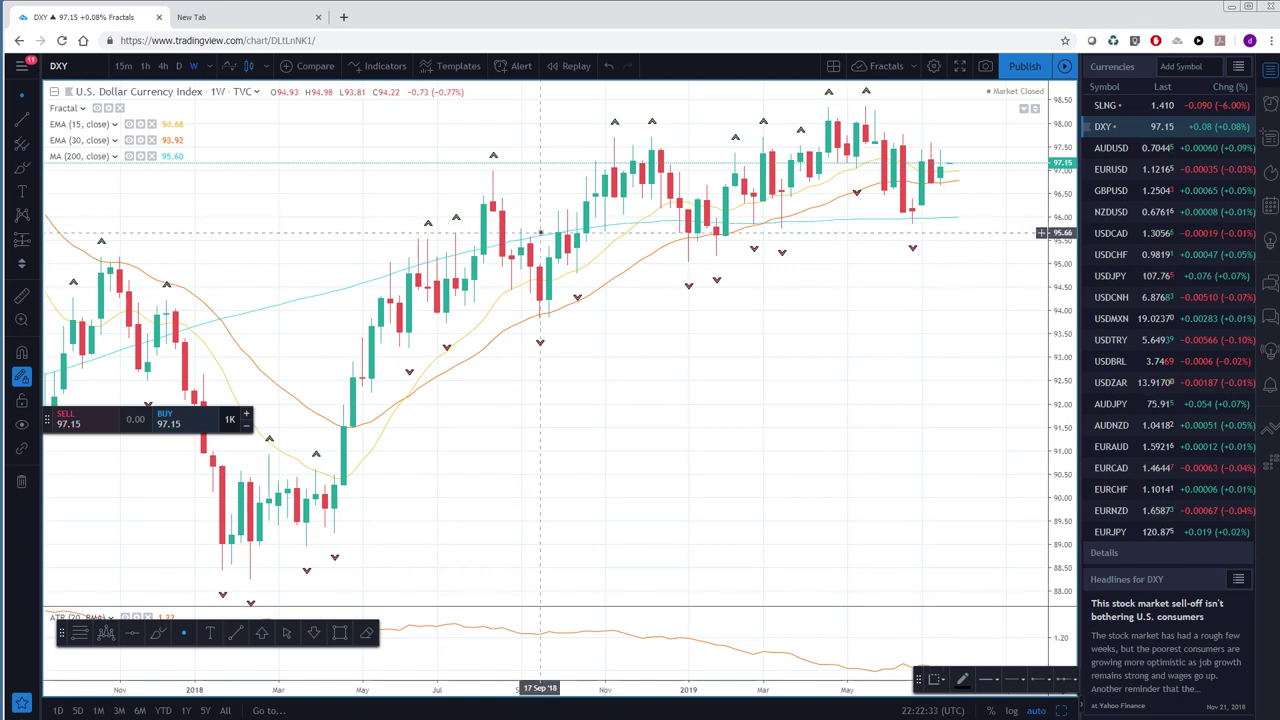
Step: View DXY on daily candles, then load the AUDUSD daily chart
left_click(178, 68)
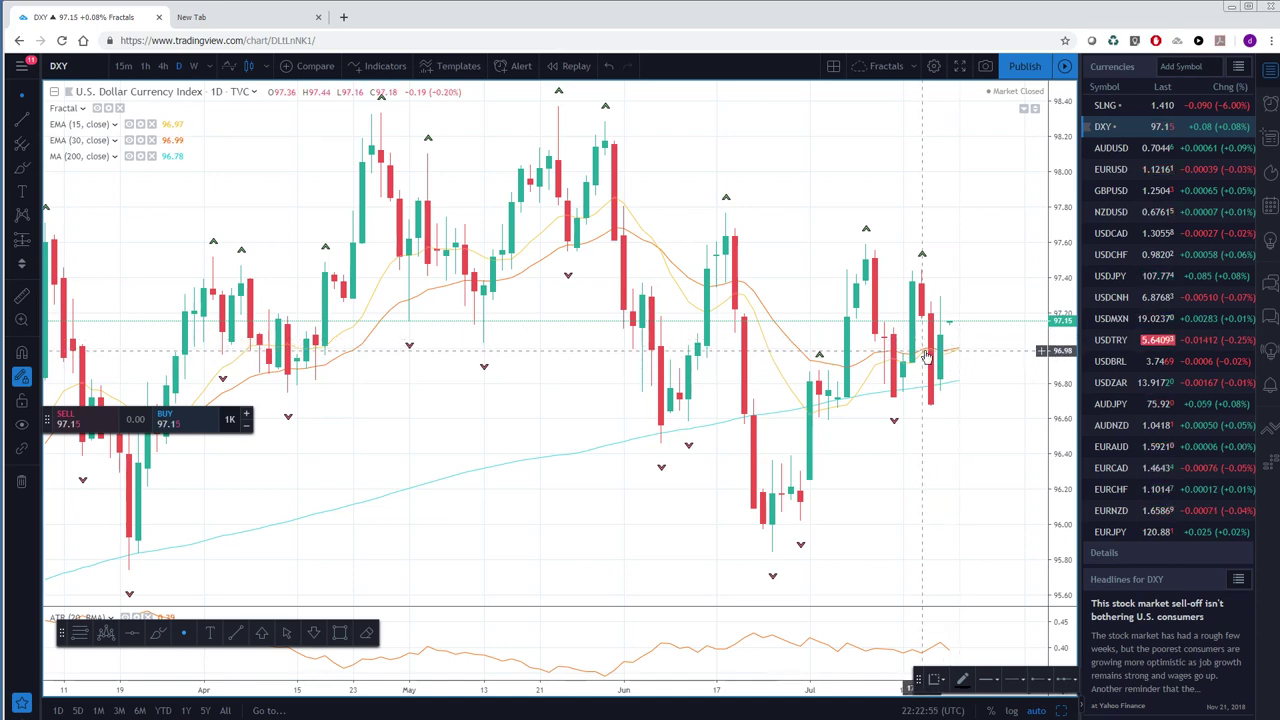
left_click(1112, 148)
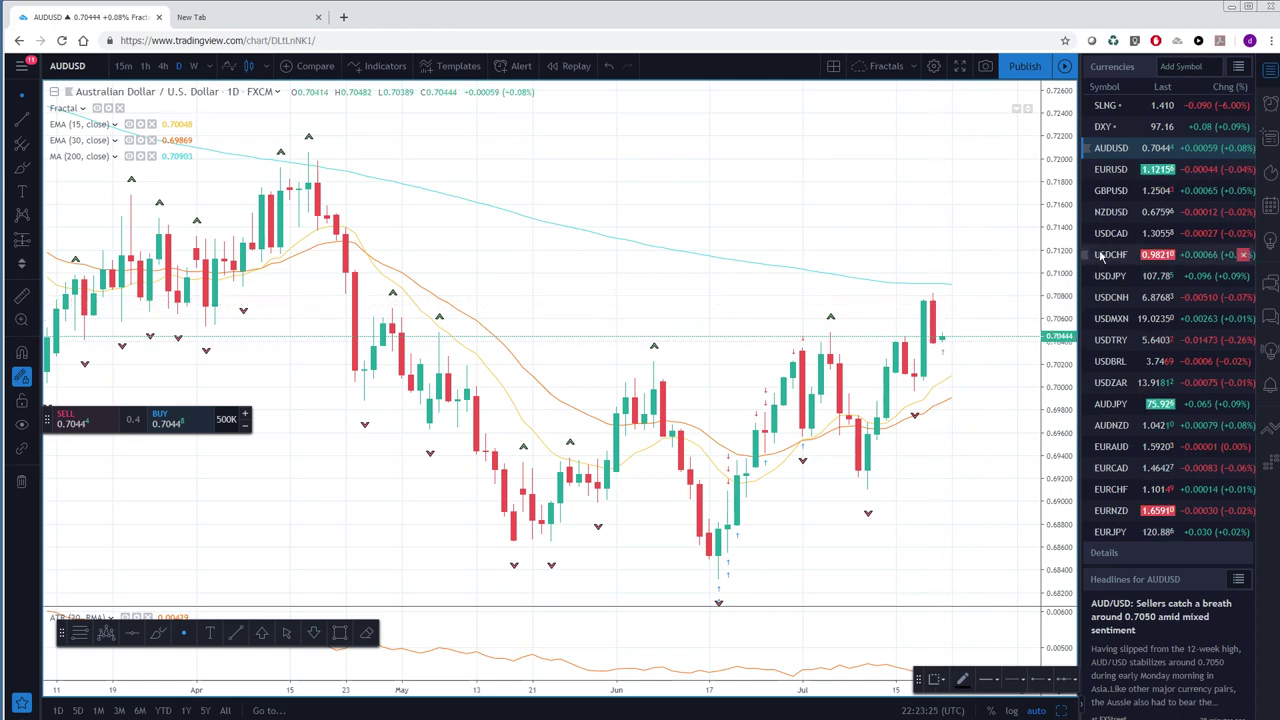
Step: Load the EURUSD daily chart, which shows its descending trend line and two horizontal levels
left_click(1110, 169)
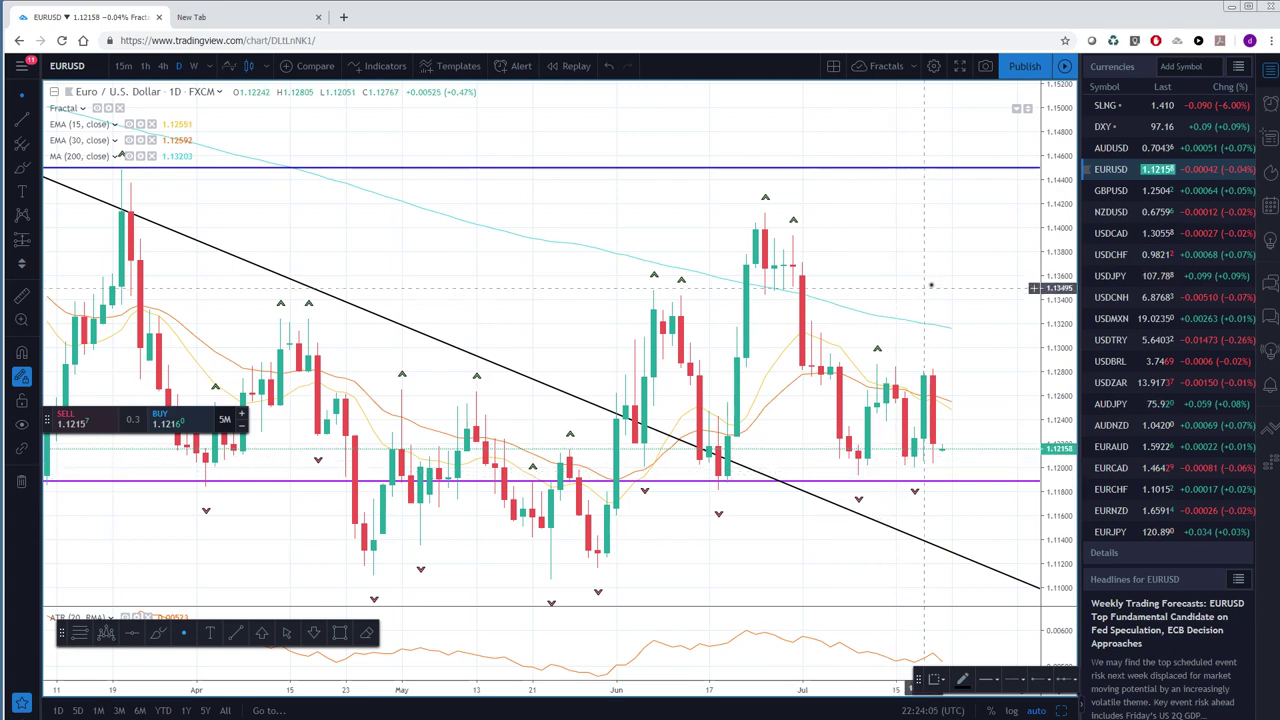
Step: Review GBPUSD on weekly, then daily candles, and move on to the NZDUSD daily chart
left_click(1113, 200)
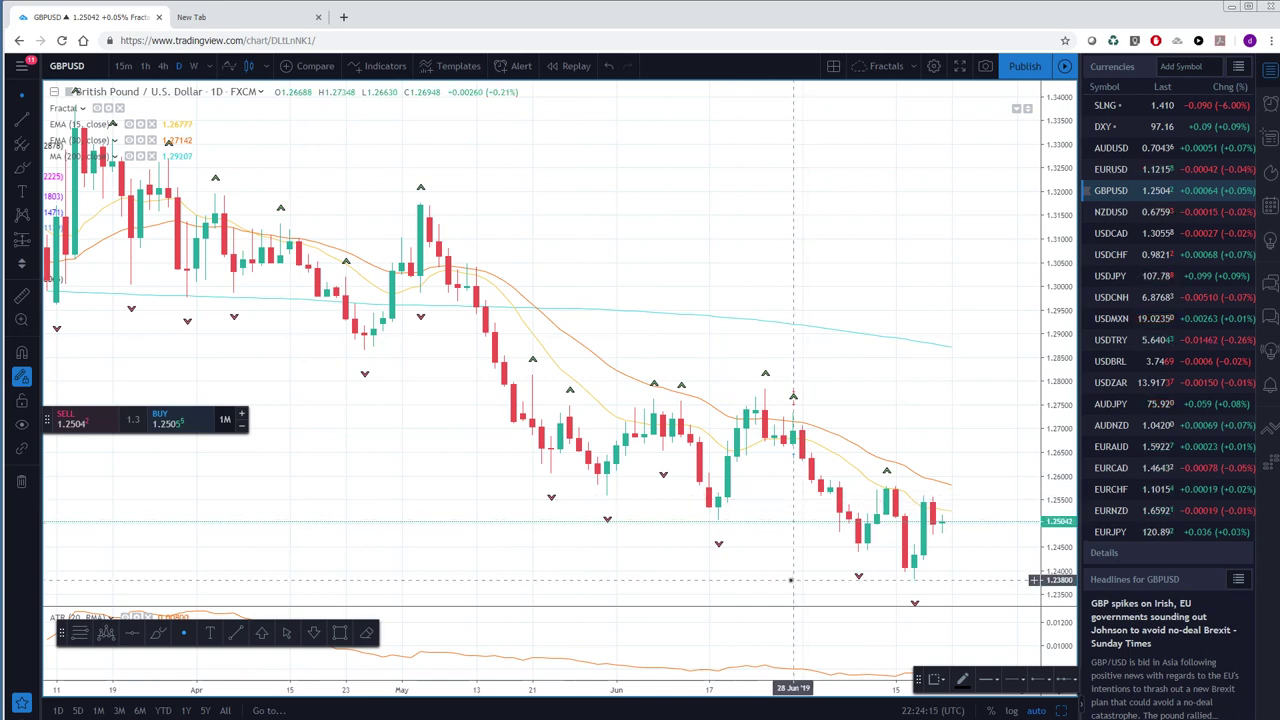
left_click(194, 66)
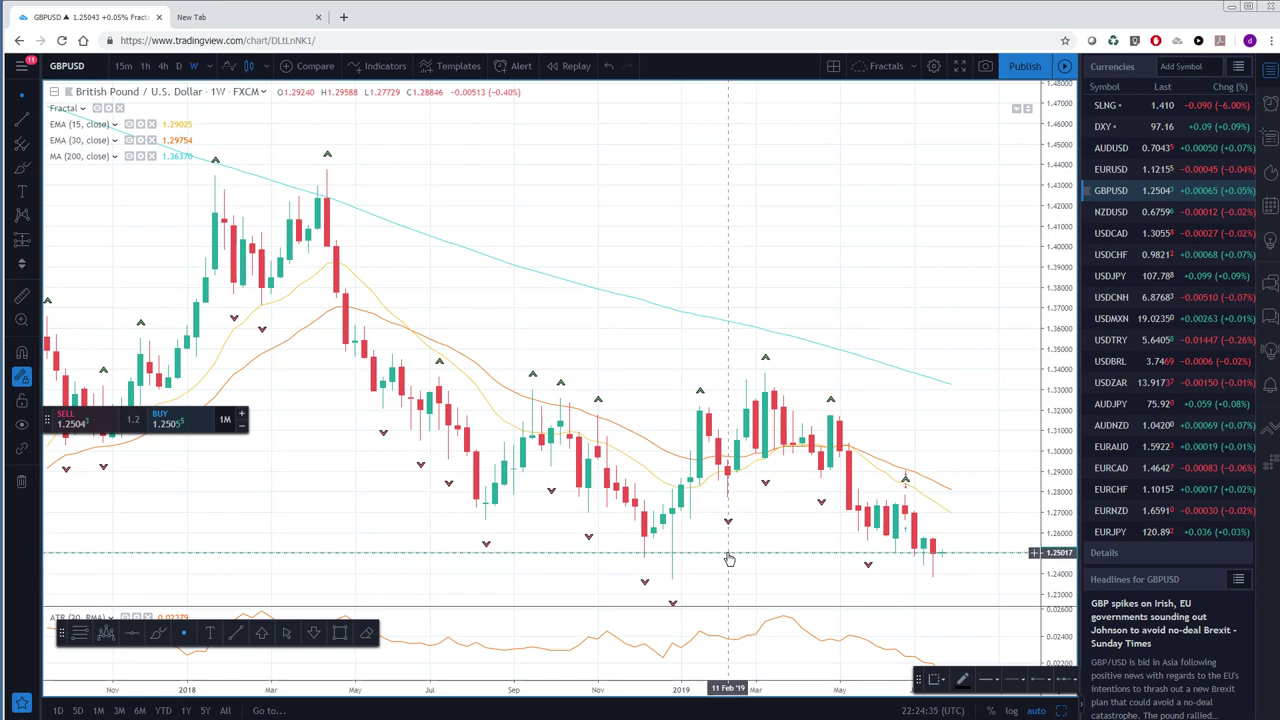
left_click(179, 66)
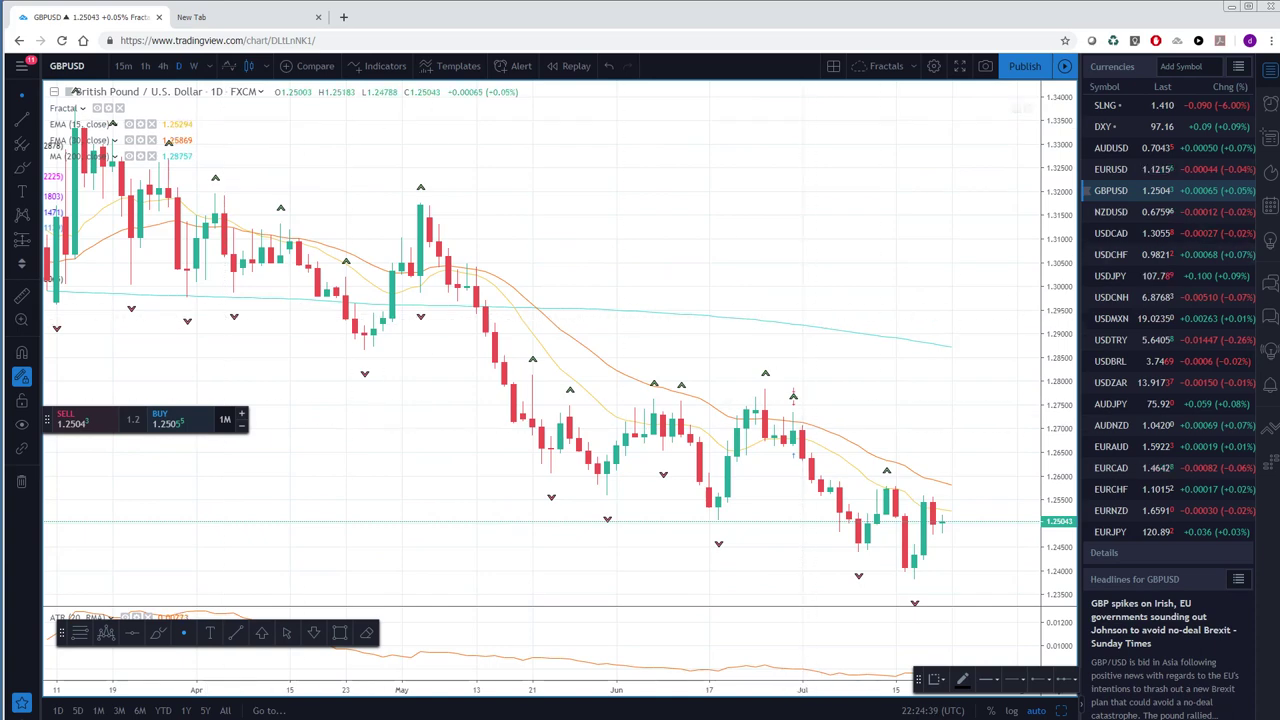
left_click(1108, 213)
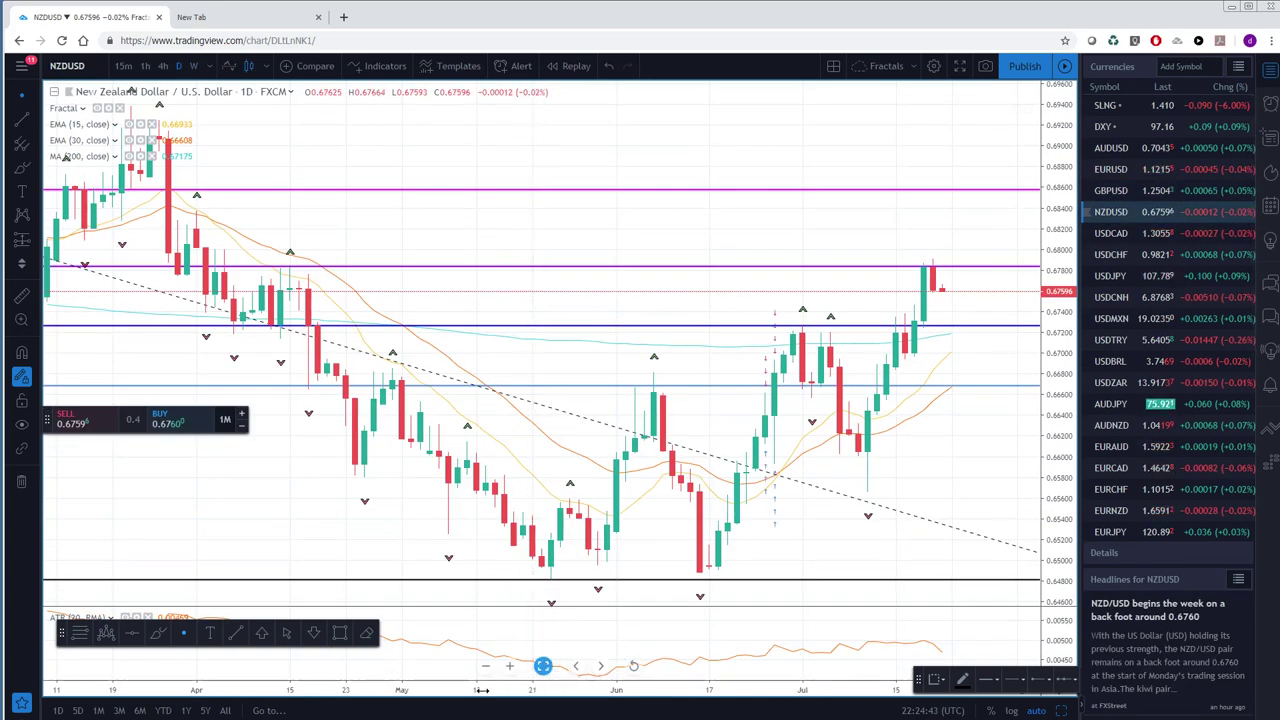
Step: Zoom out on NZDUSD, load USDCAD daily, and widen its candles across 2019
scroll(481, 690, "down", 5)
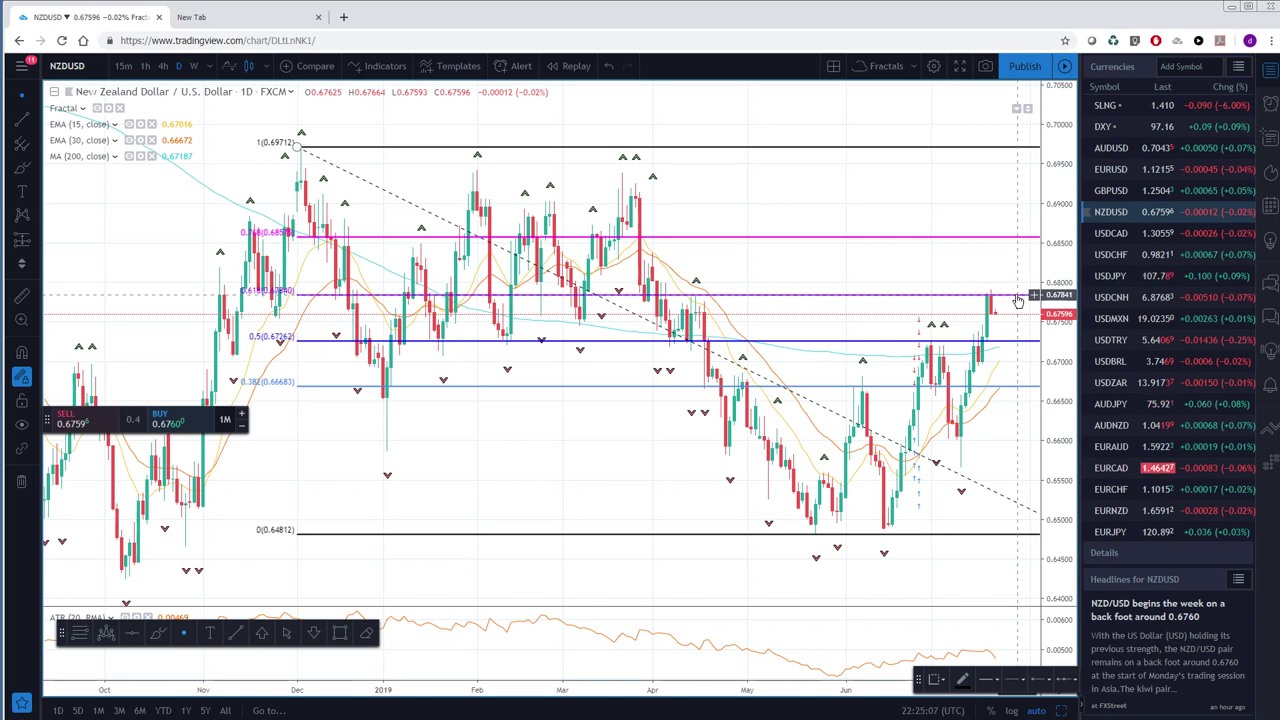
left_click(1112, 233)
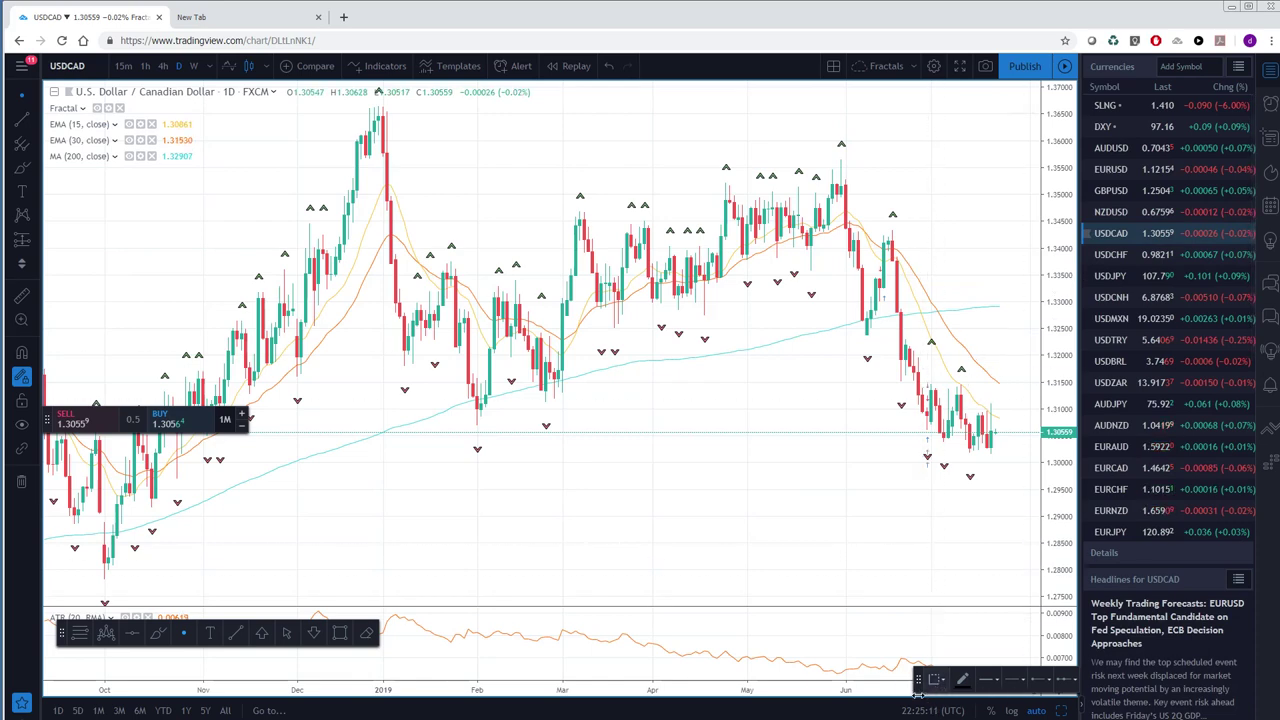
left_click_drag(870, 689, 832, 695)
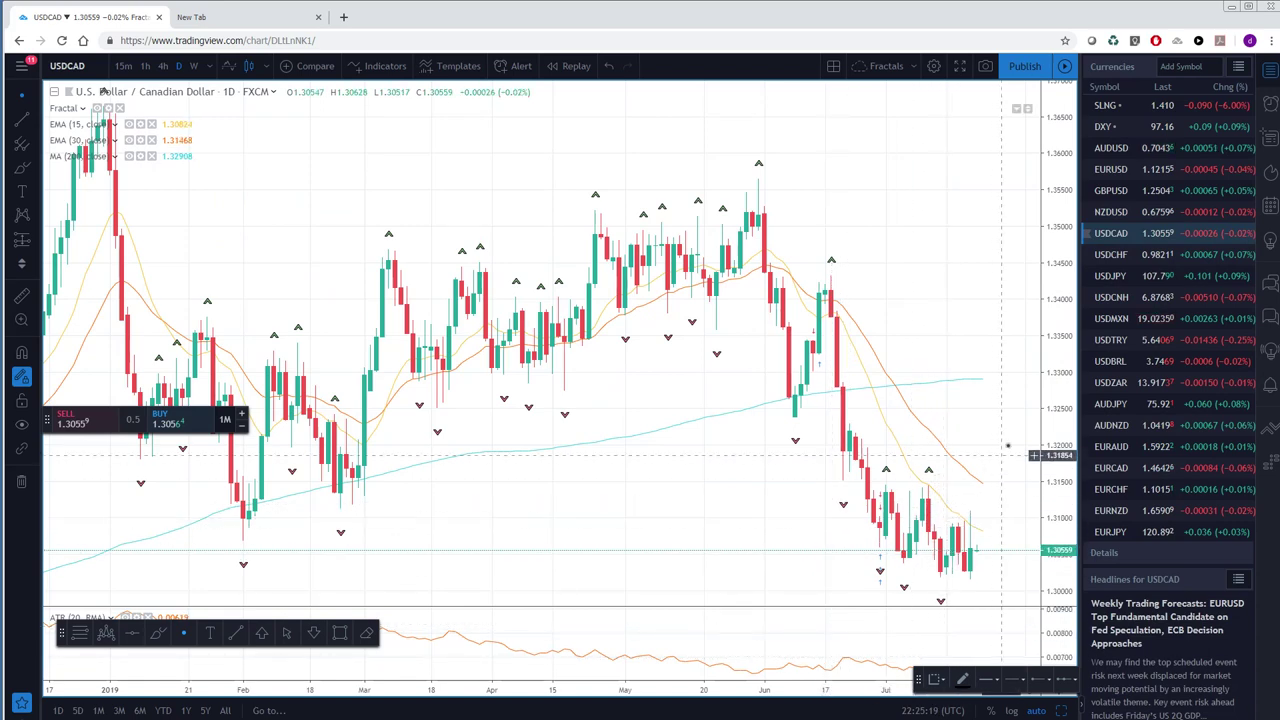
Step: Step through USDCHF, USDJPY and USDTRY, then load EURCHF and compress its price scale
left_click(1112, 255)
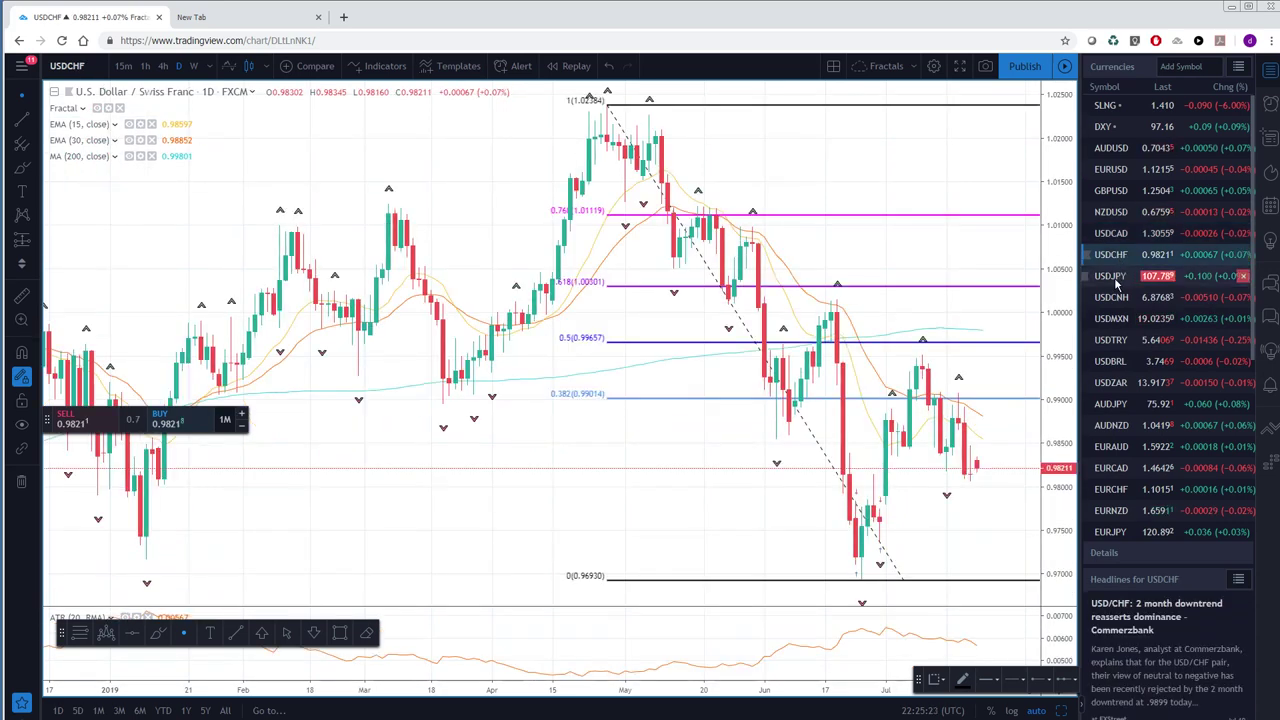
left_click(1114, 277)
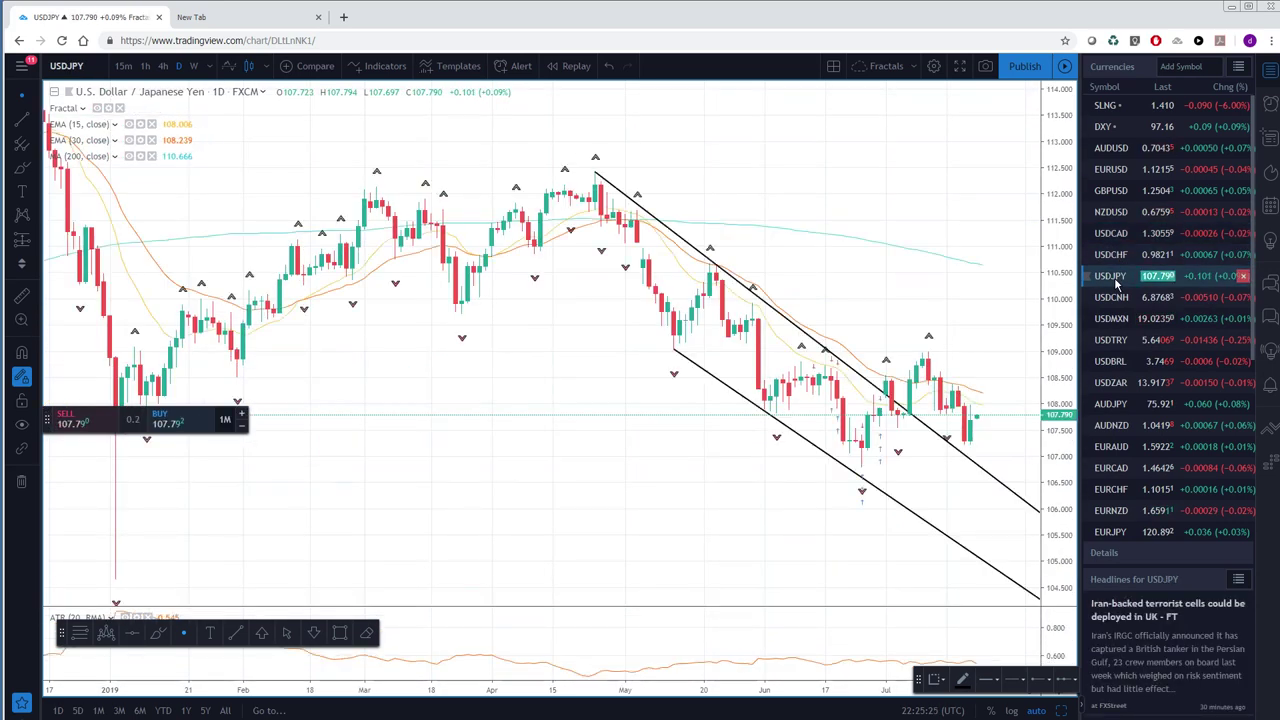
left_click(1110, 345)
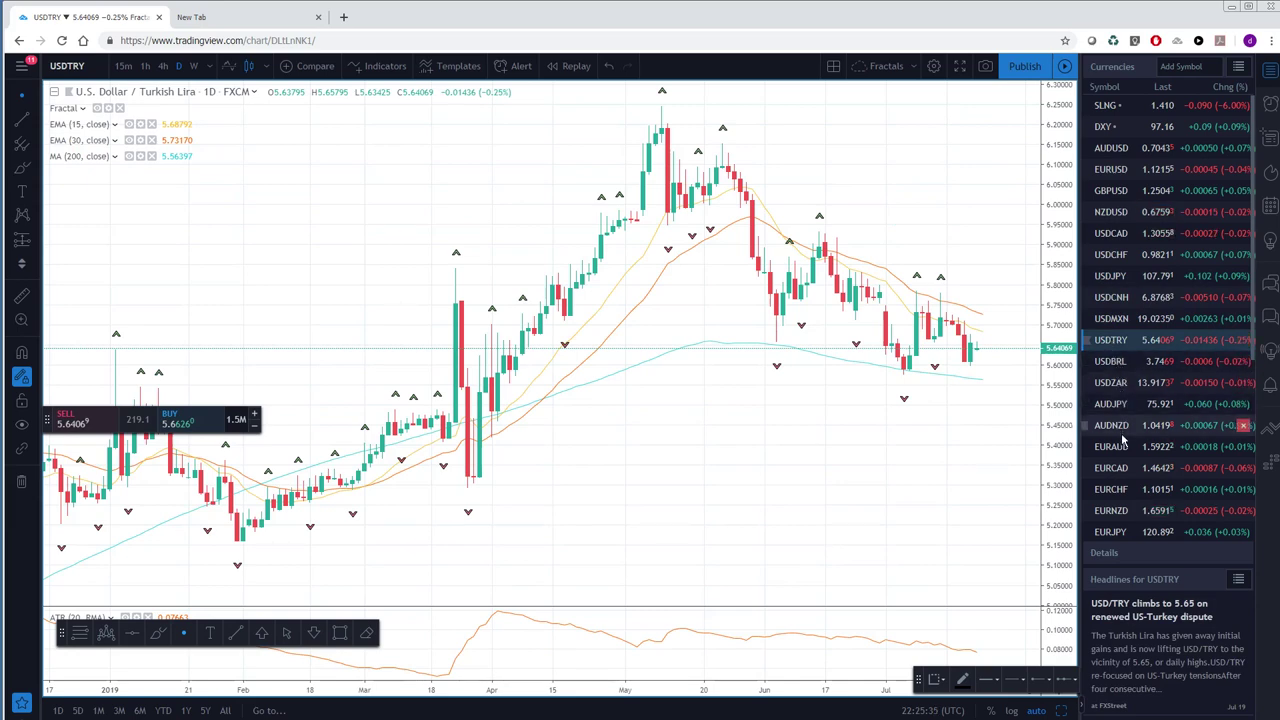
scroll(1122, 440, "down", 1)
left_click(1112, 463)
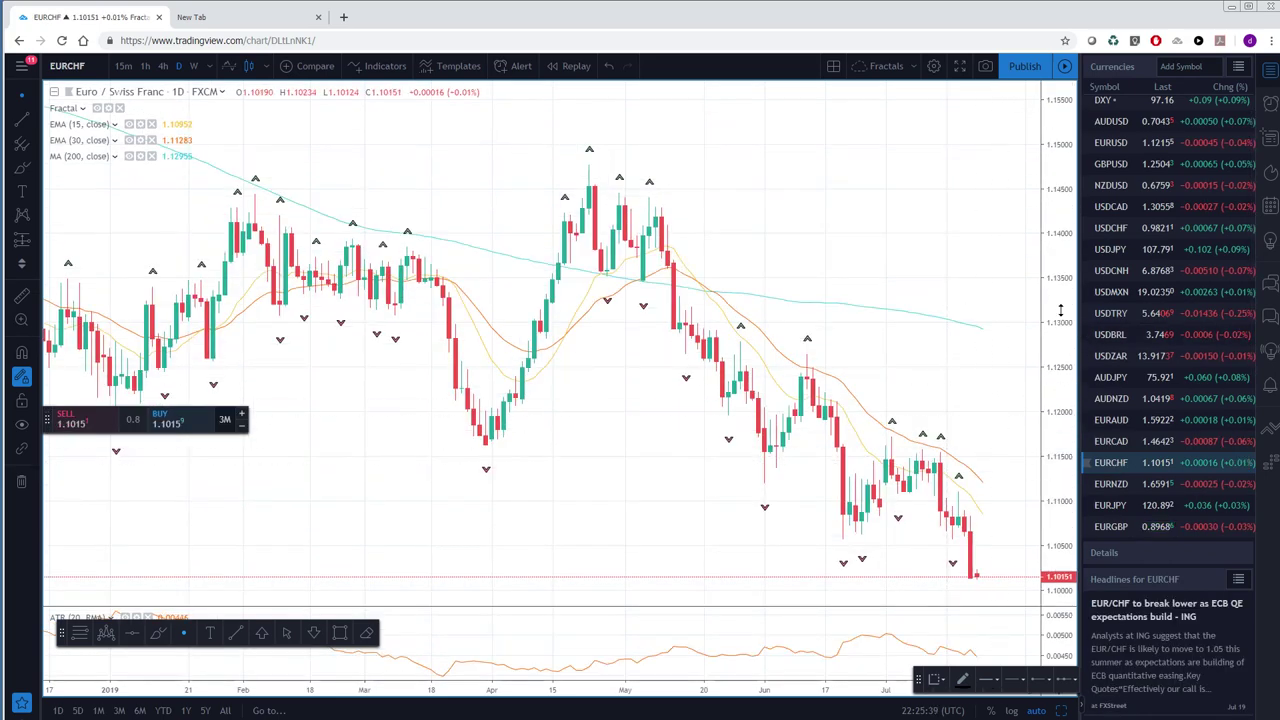
left_click_drag(1060, 310, 1060, 381)
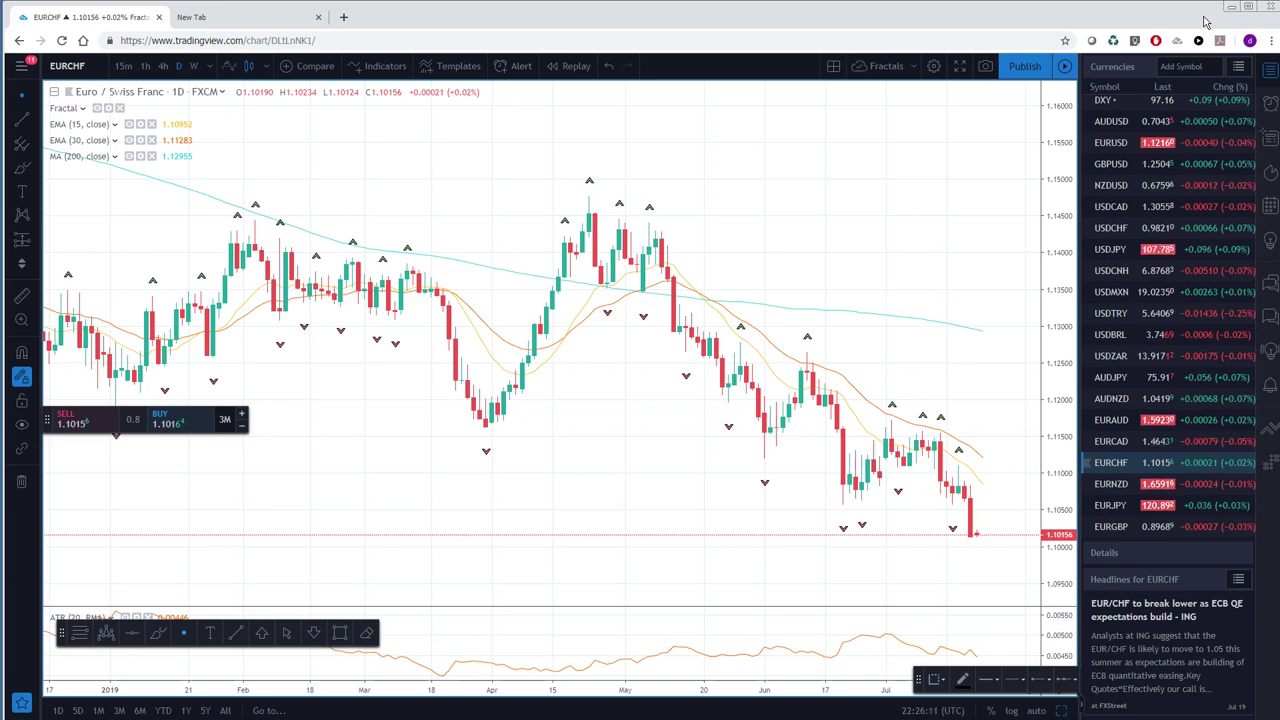
Step: Review EURJPY, GBPJPY and NZDJPY, ending on the CADJPY daily chart
scroll(1131, 345, "down", 2)
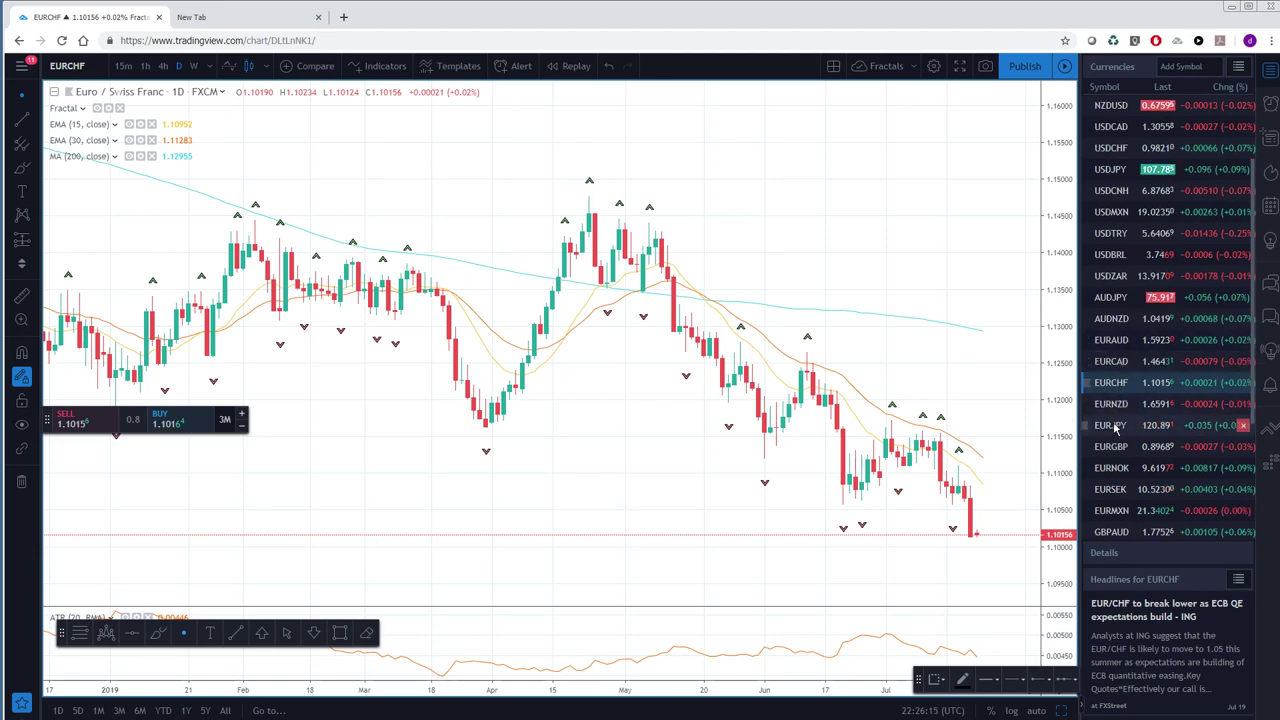
left_click(1113, 427)
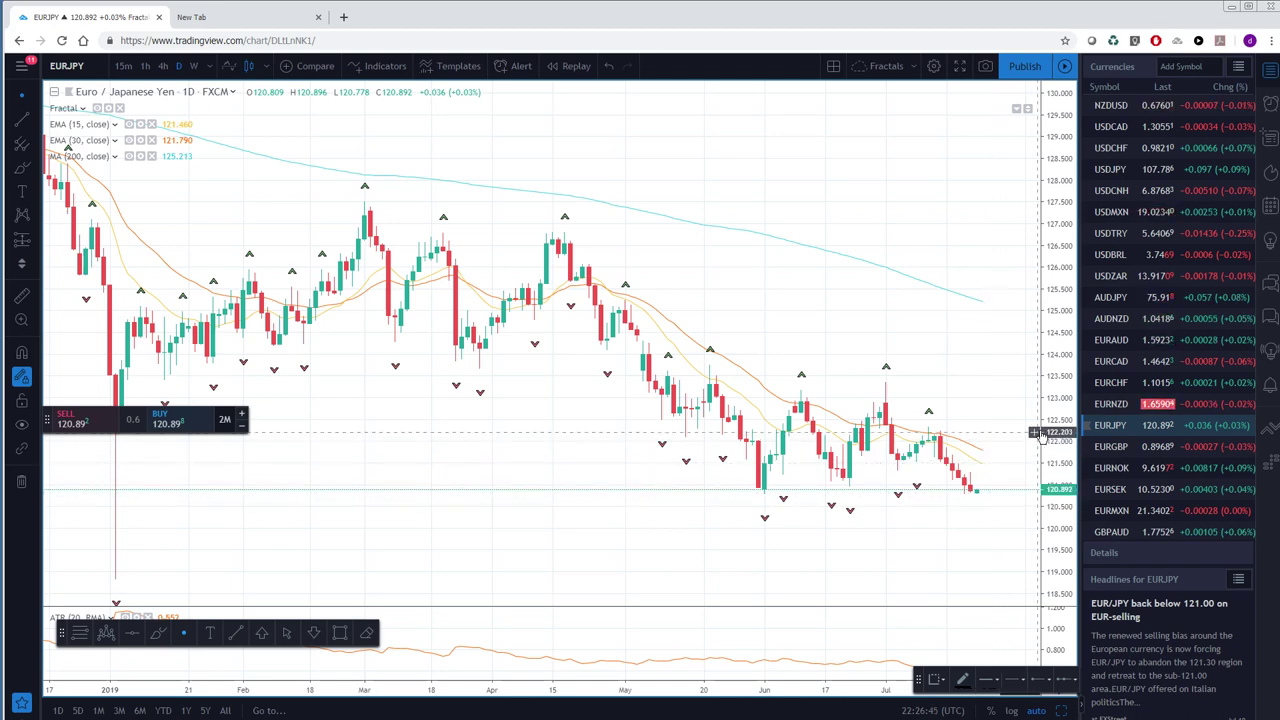
scroll(1122, 325, "down", 4)
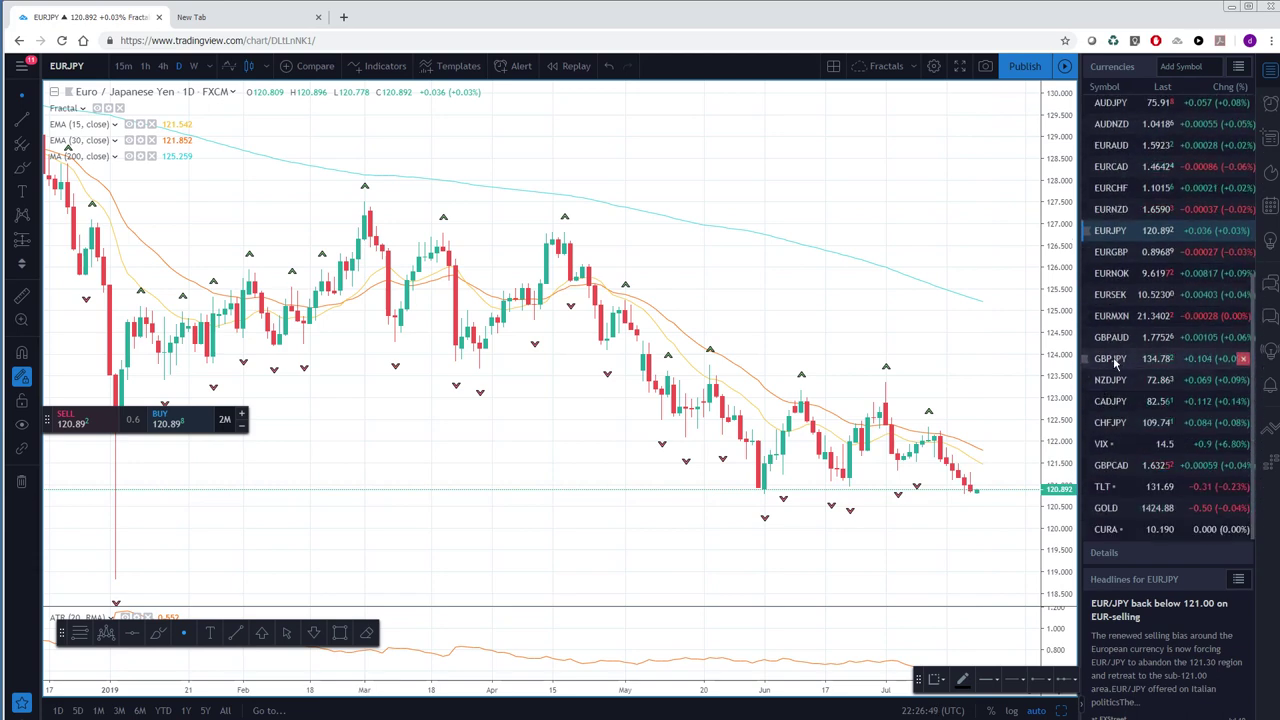
left_click(1115, 362)
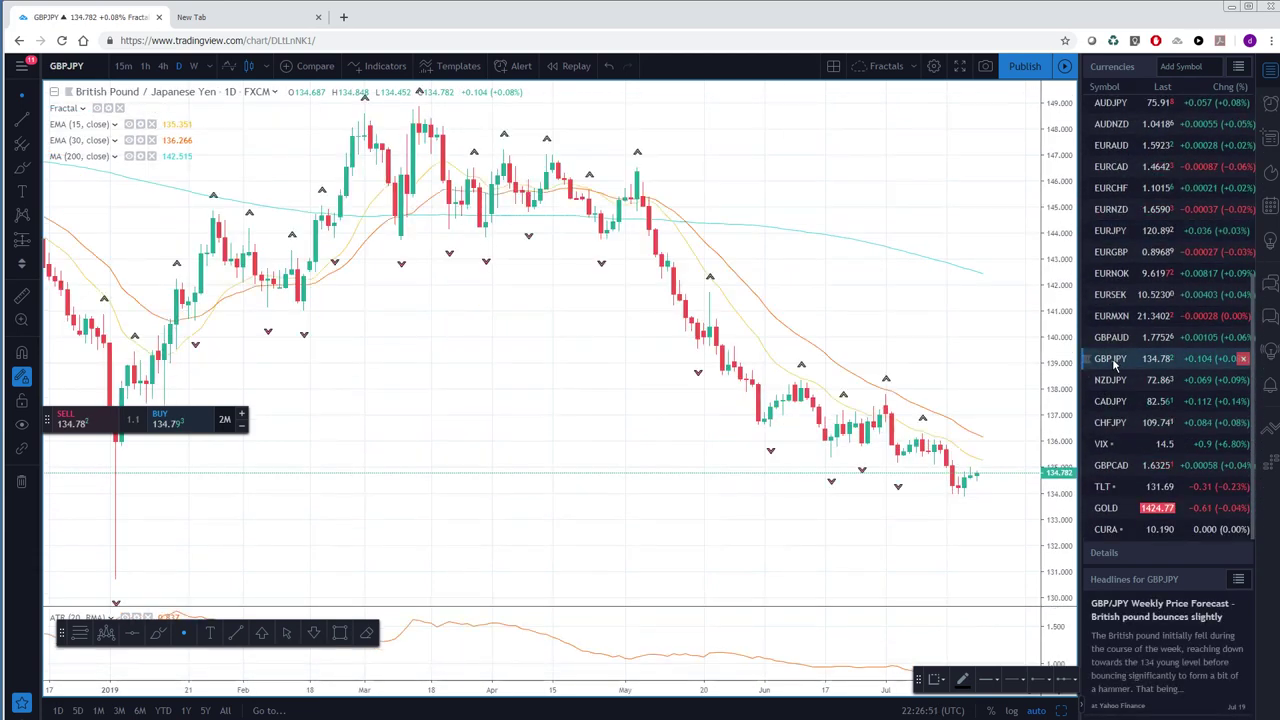
left_click(1102, 384)
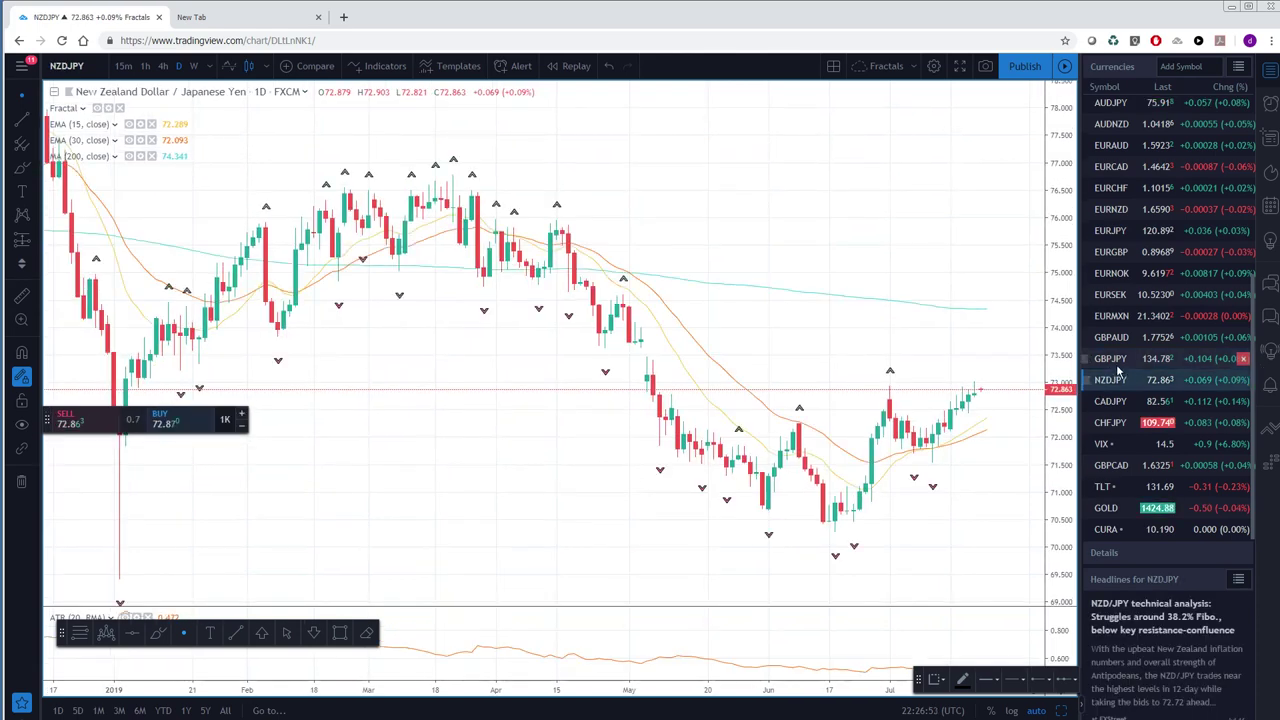
left_click(1109, 404)
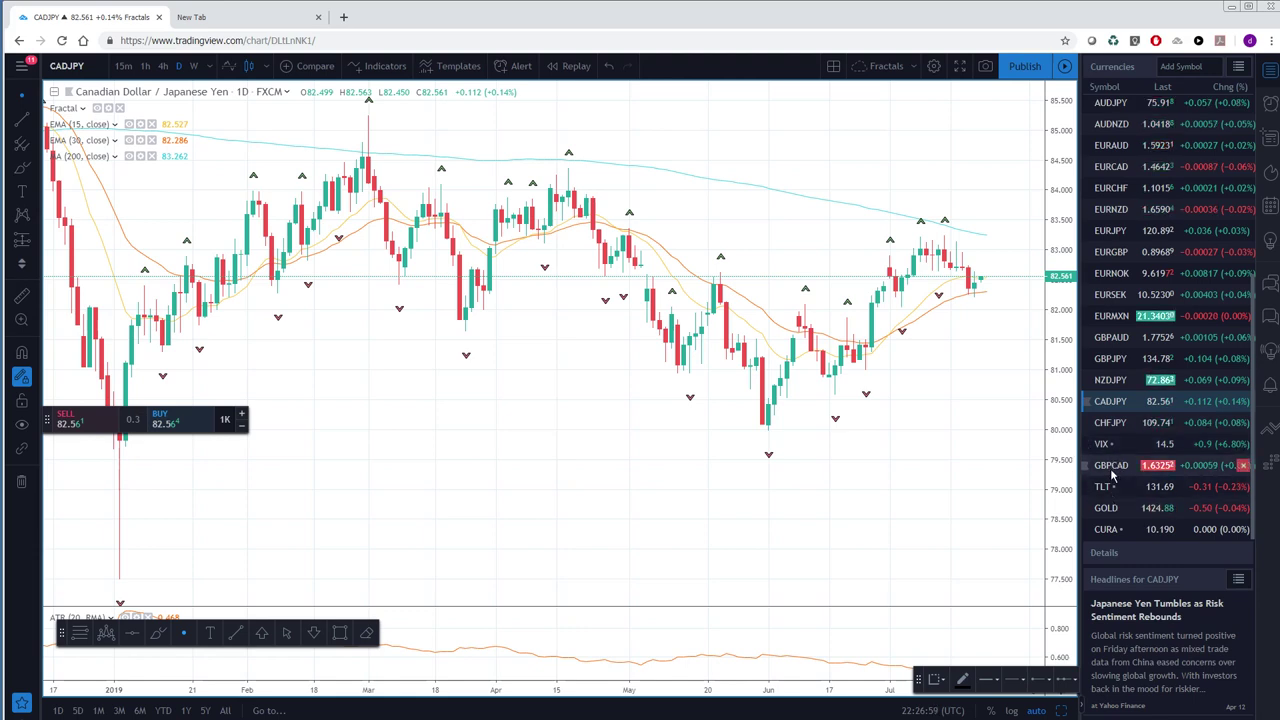
scroll(1160, 300, "up", 5)
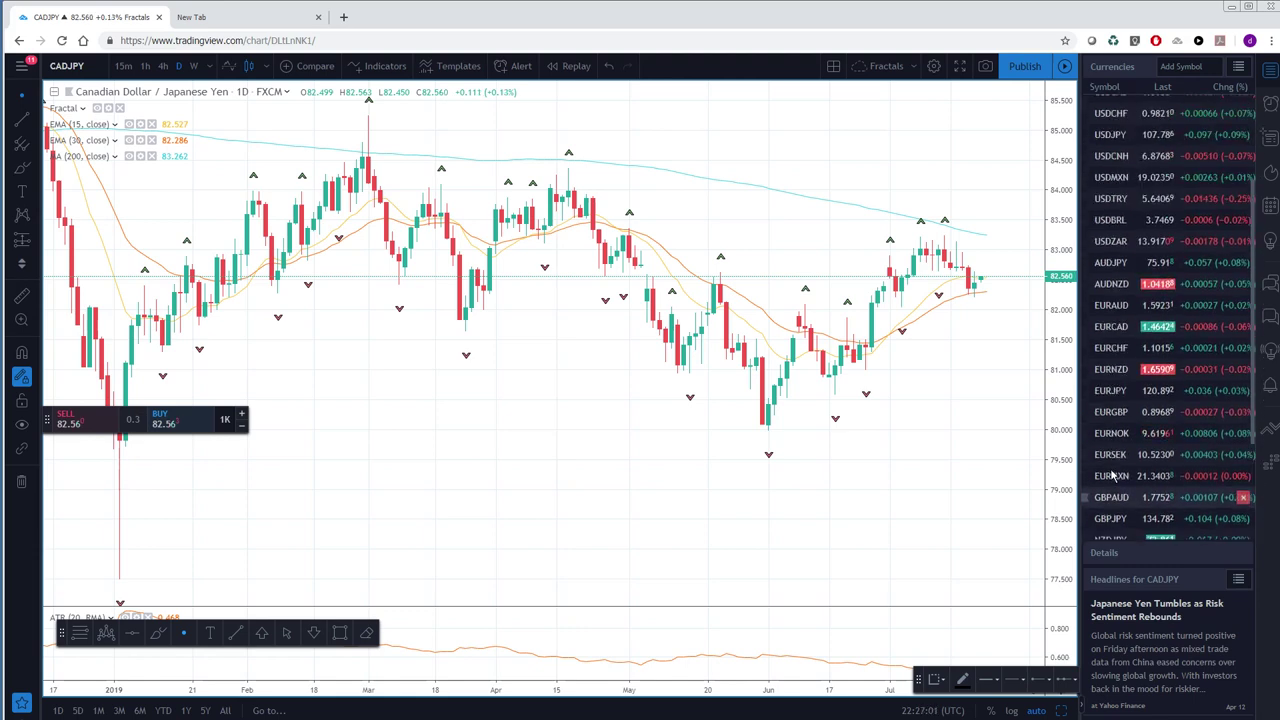
Step: Switch to the Macro watchlist and view SPXUSD on weekly candles
left_click(1238, 66)
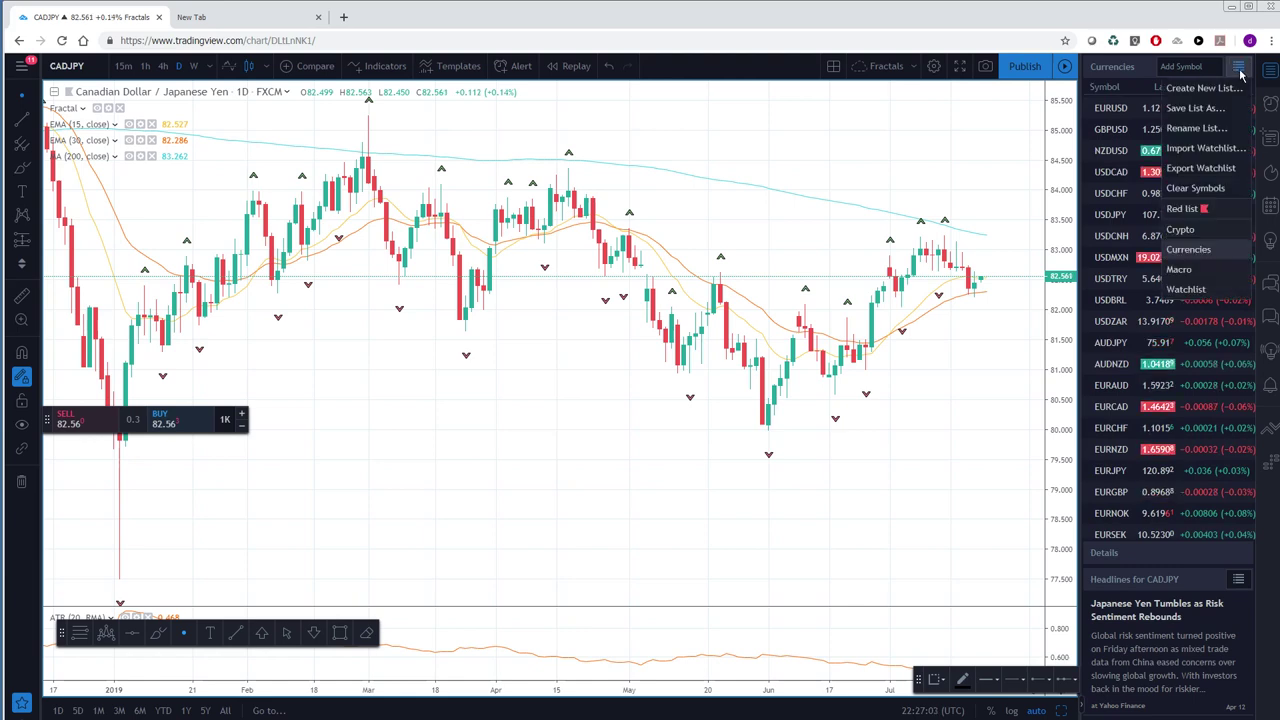
left_click(1180, 269)
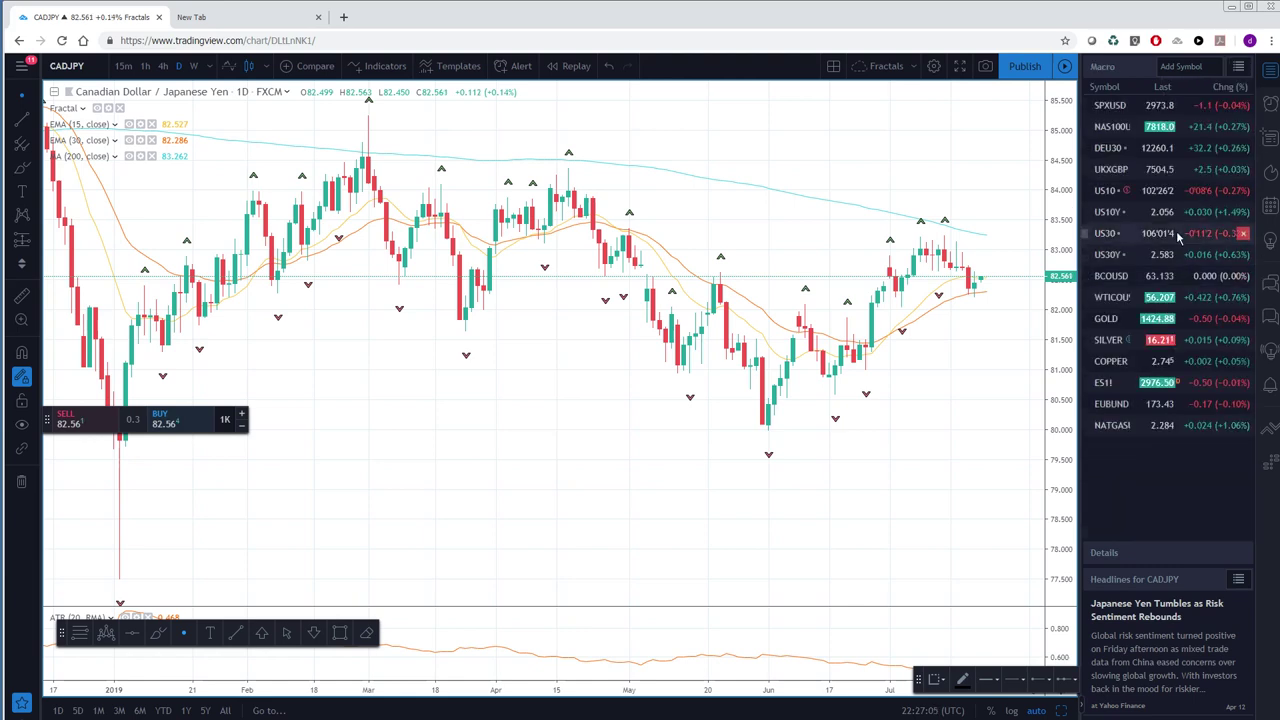
left_click(1150, 106)
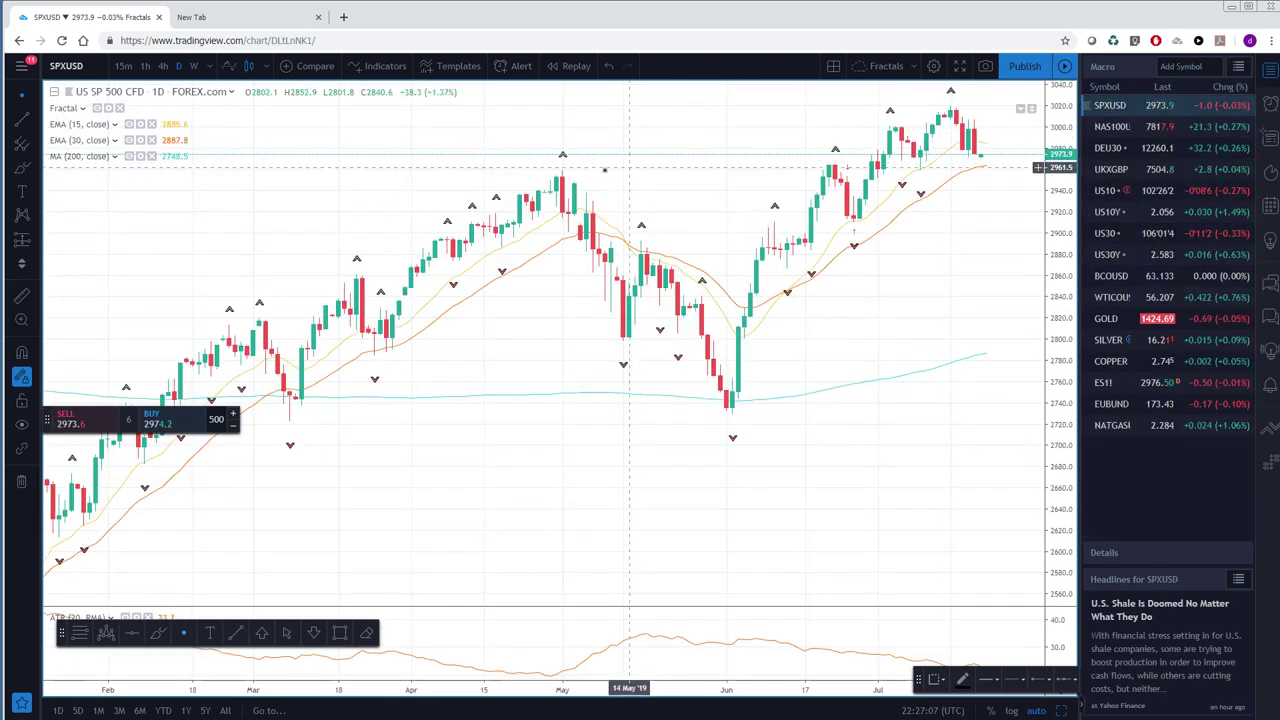
left_click(193, 66)
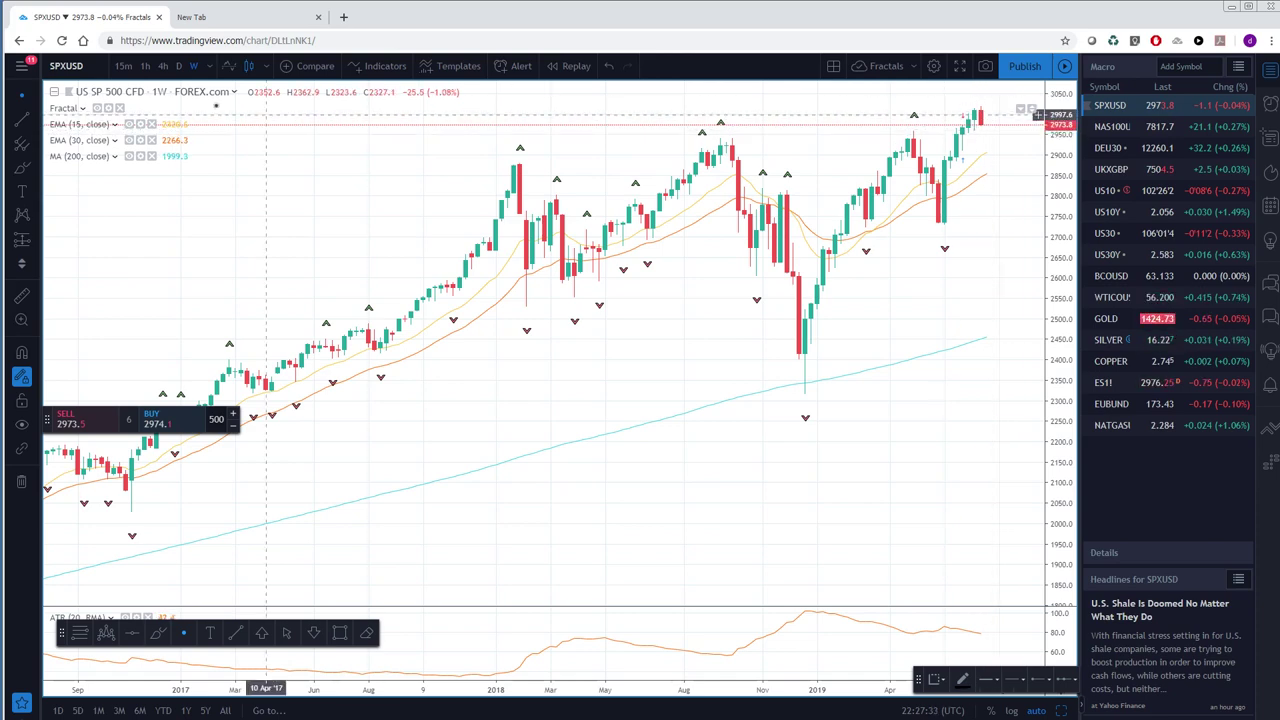
Step: Put the SPXUSD chart back on daily candles
left_click(183, 67)
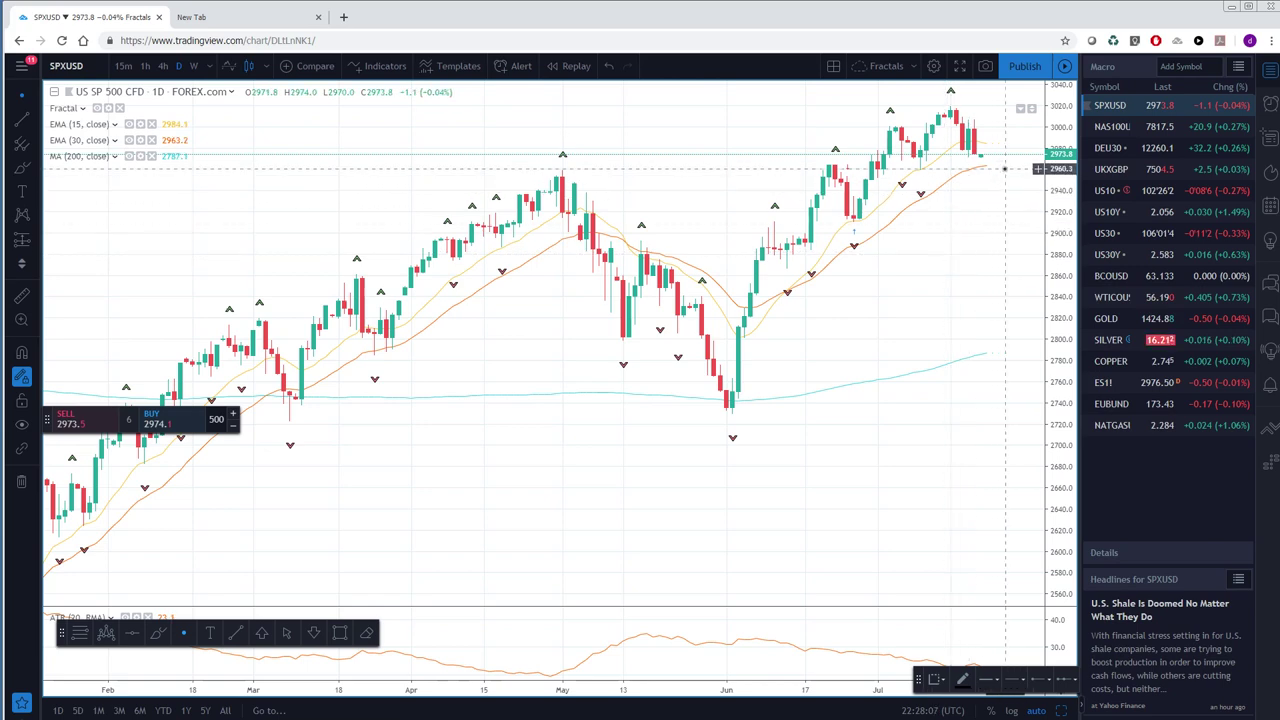
left_click(1111, 128)
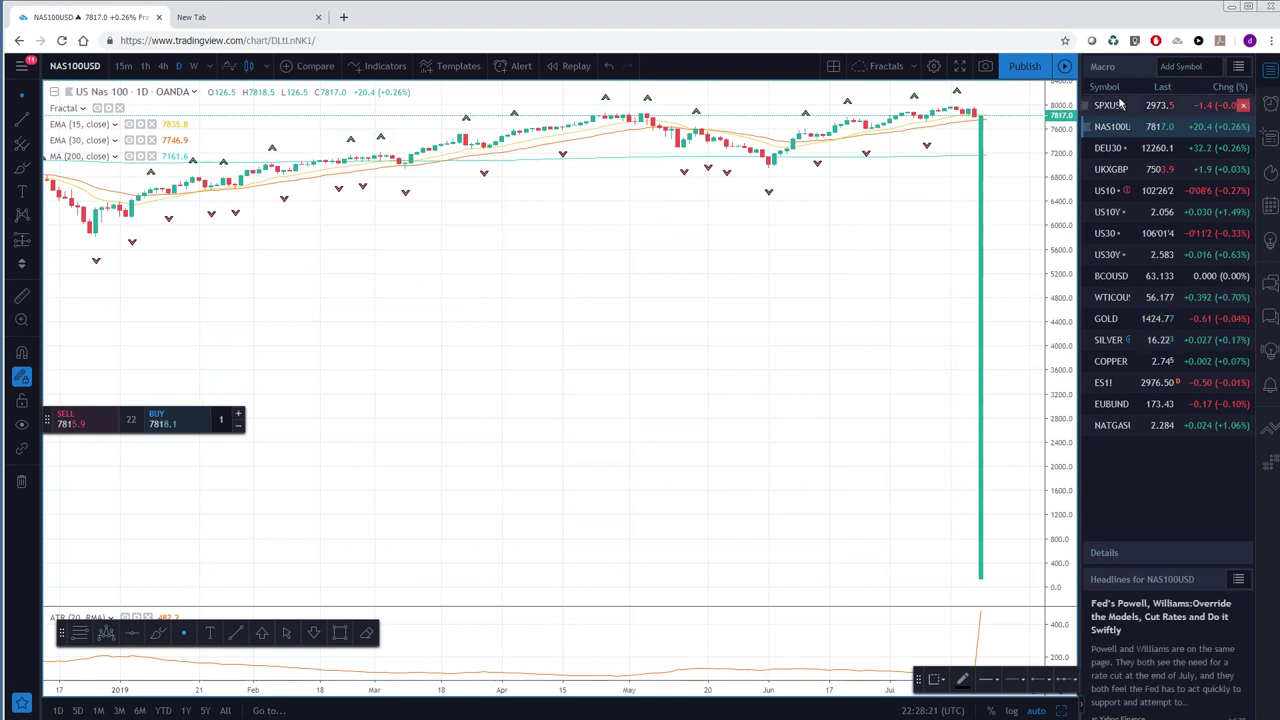
left_click(1110, 106)
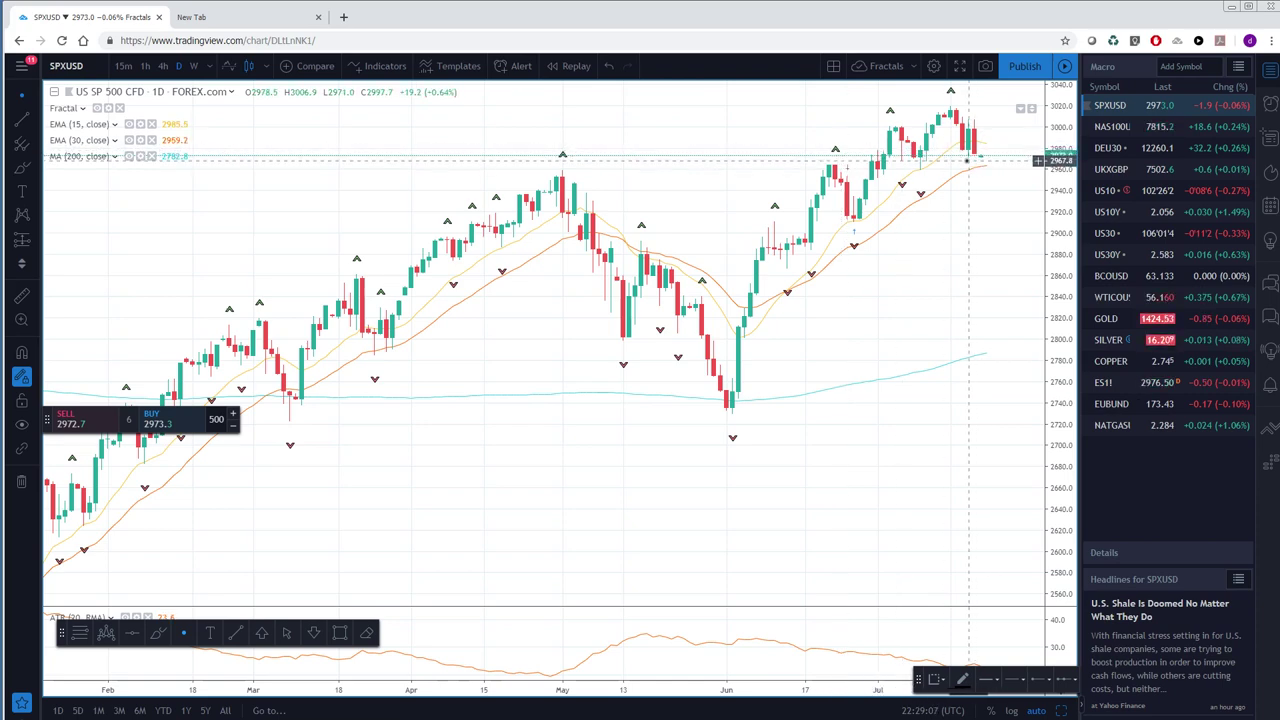
Step: Check the DEU30 DAX chart, then load the US10 bond daily chart
left_click(1108, 148)
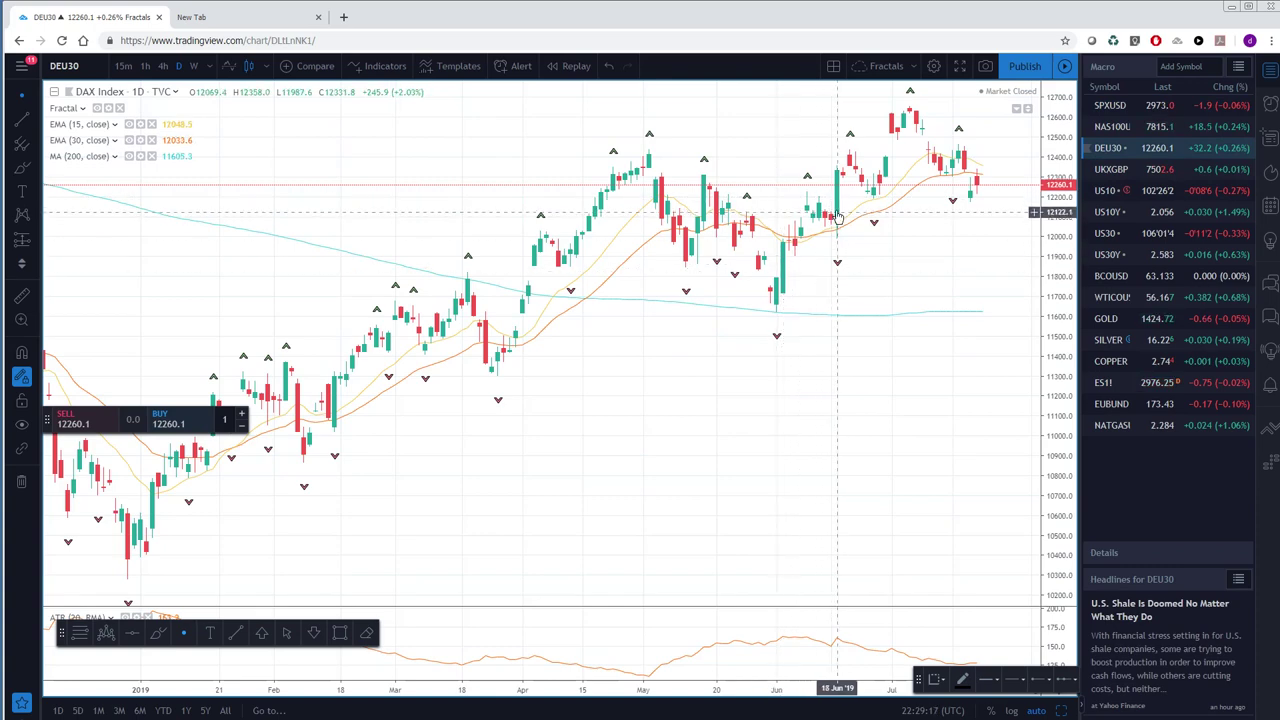
left_click(1107, 191)
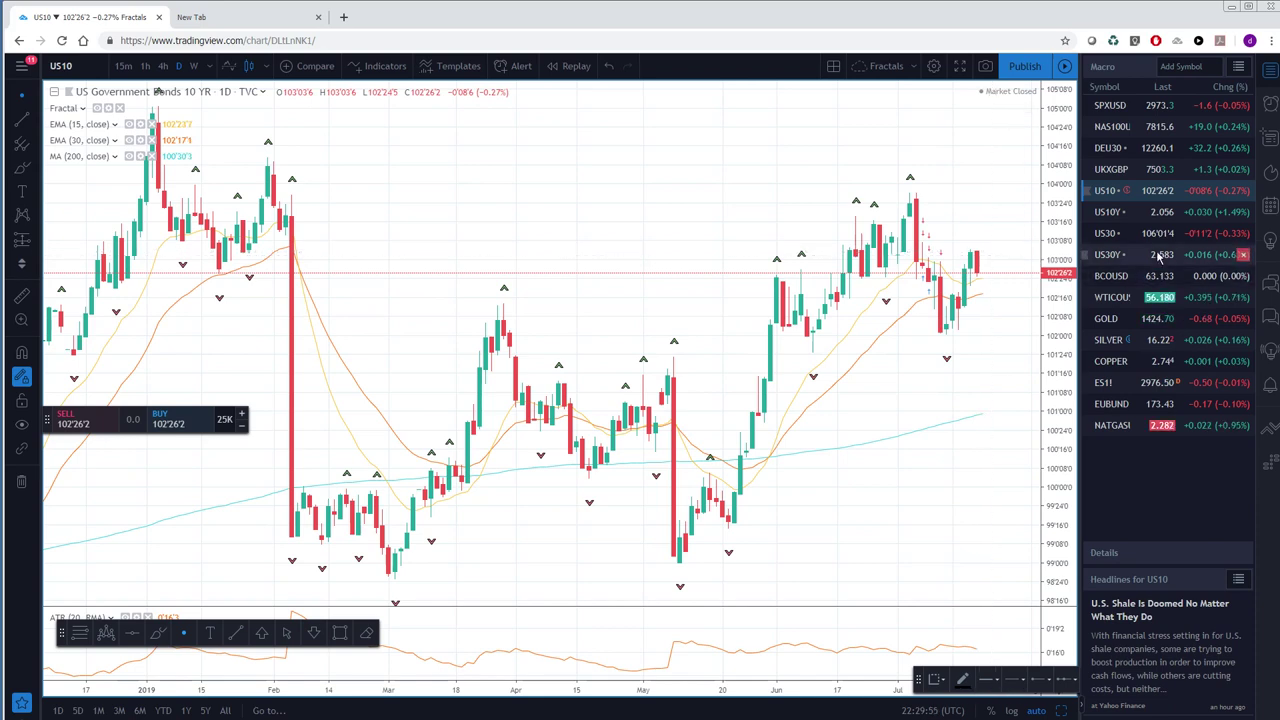
Step: Glance at WTICOUSD oil, then load the GOLD daily chart
left_click(1115, 302)
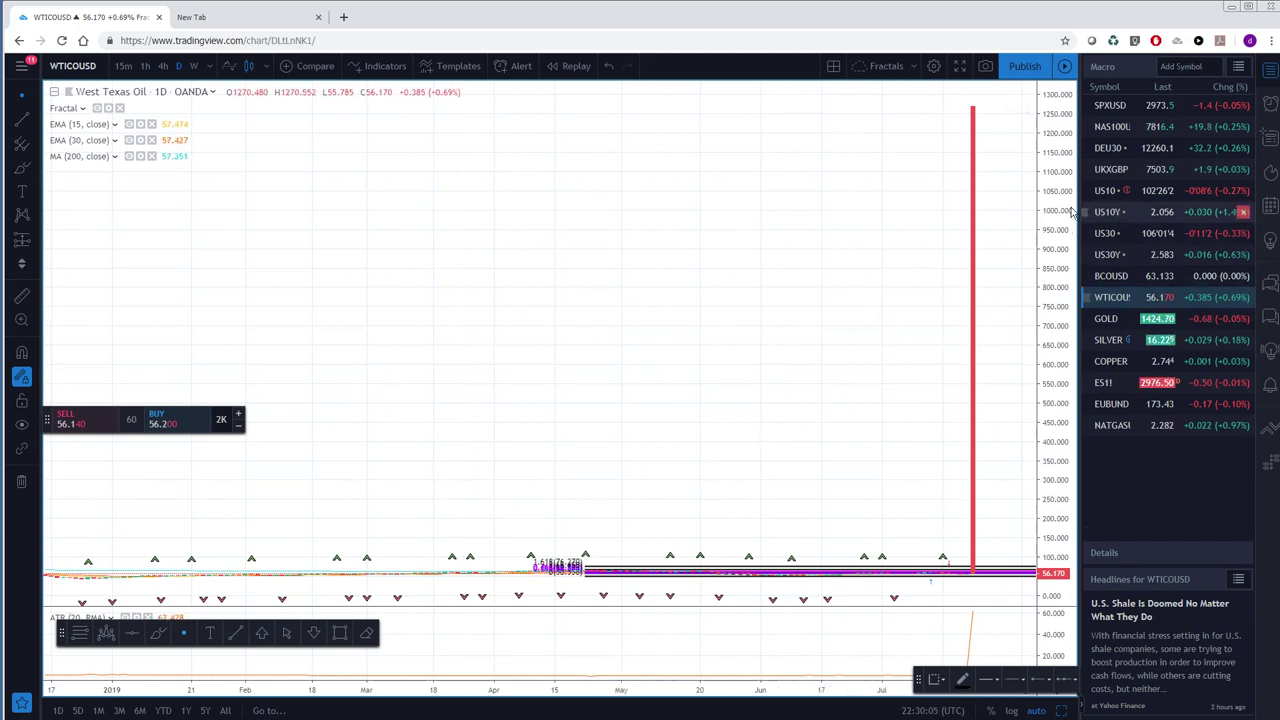
left_click(1106, 319)
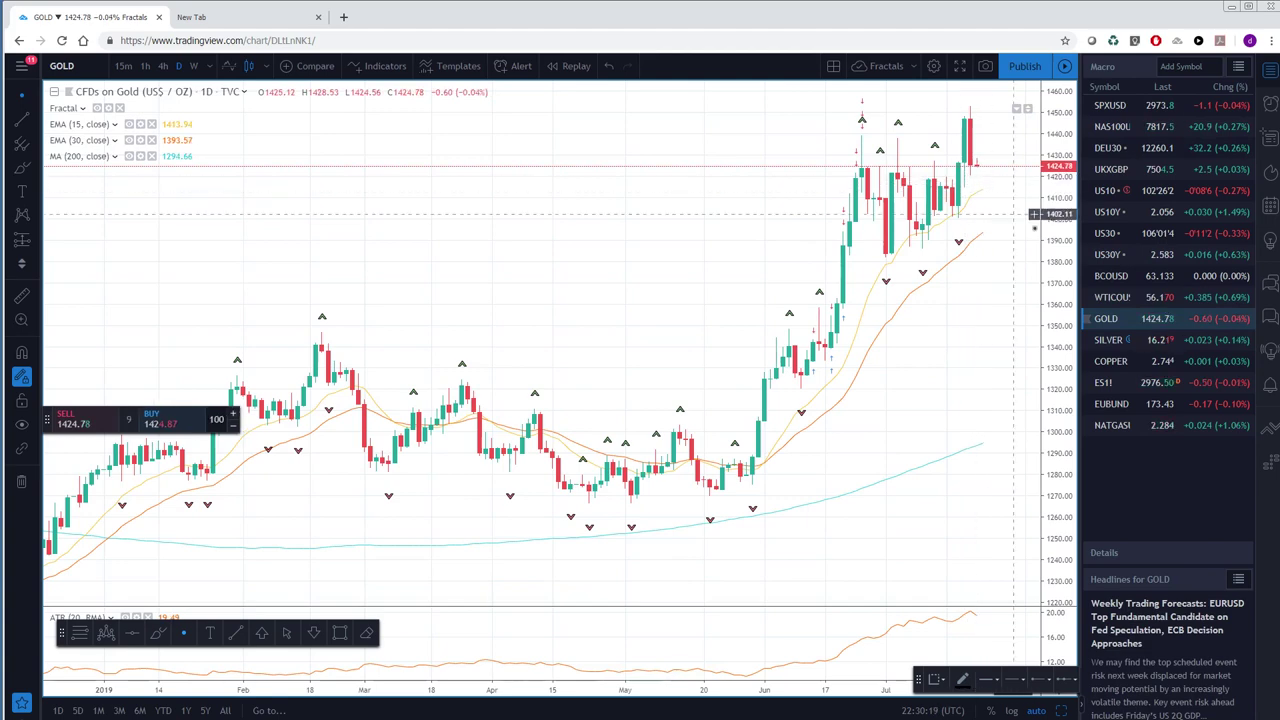
Step: Review Silver on weekly candles with a rescaled time axis, then load the COPPER chart
left_click(1104, 344)
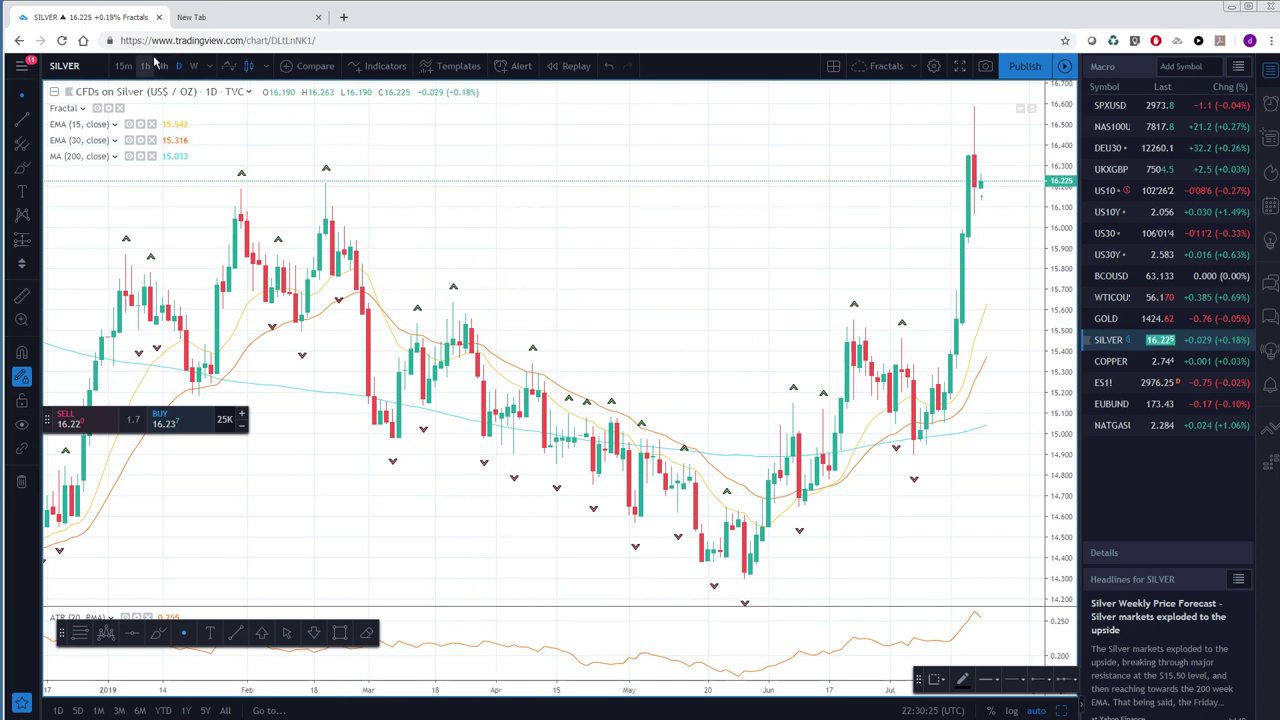
left_click(194, 67)
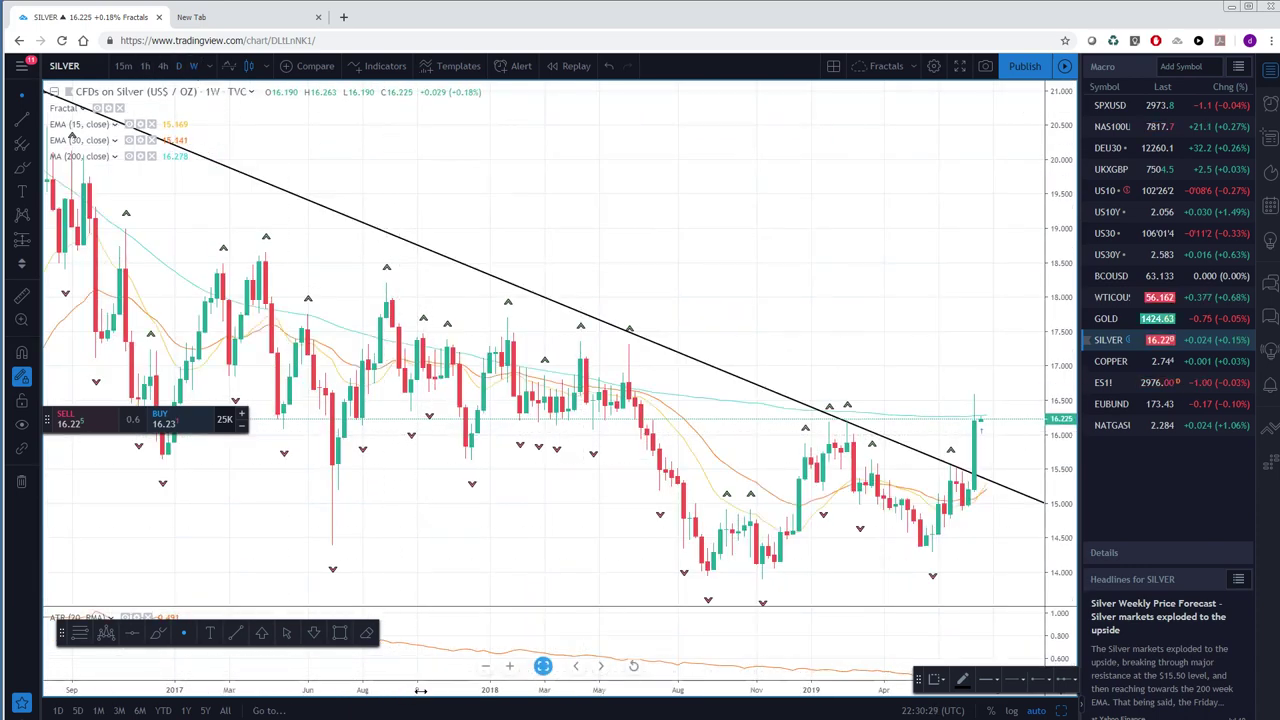
scroll(617, 665, "down", 3)
left_click_drag(617, 685, 609, 681)
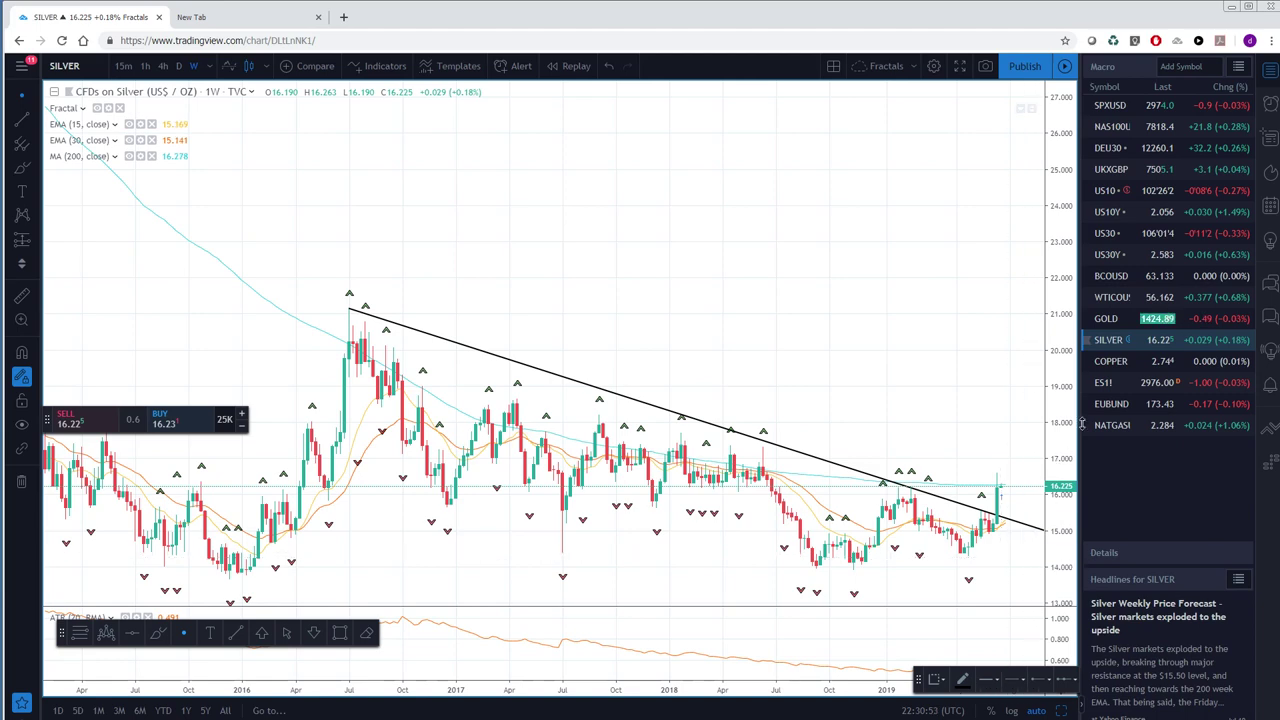
left_click(1126, 366)
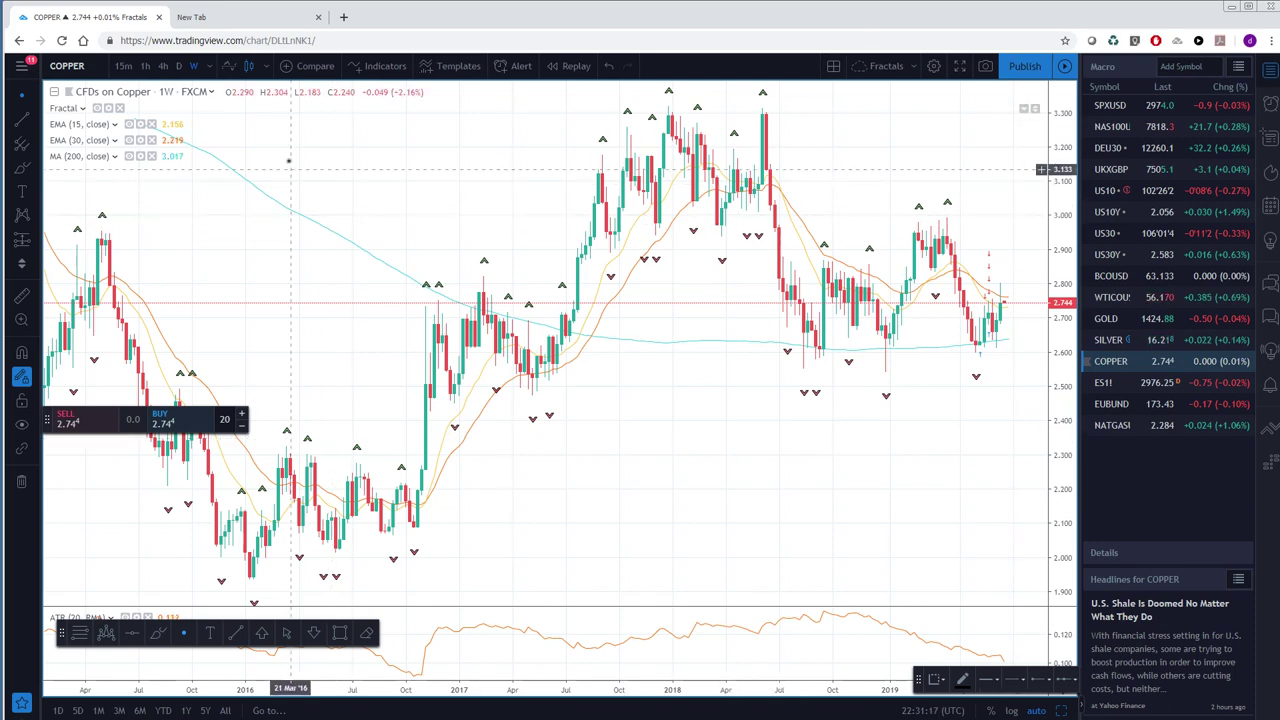
Step: Switch to daily candles, load the WTICOUSD West Texas Oil chart, and bring up the watchlist's list menu
left_click(187, 64)
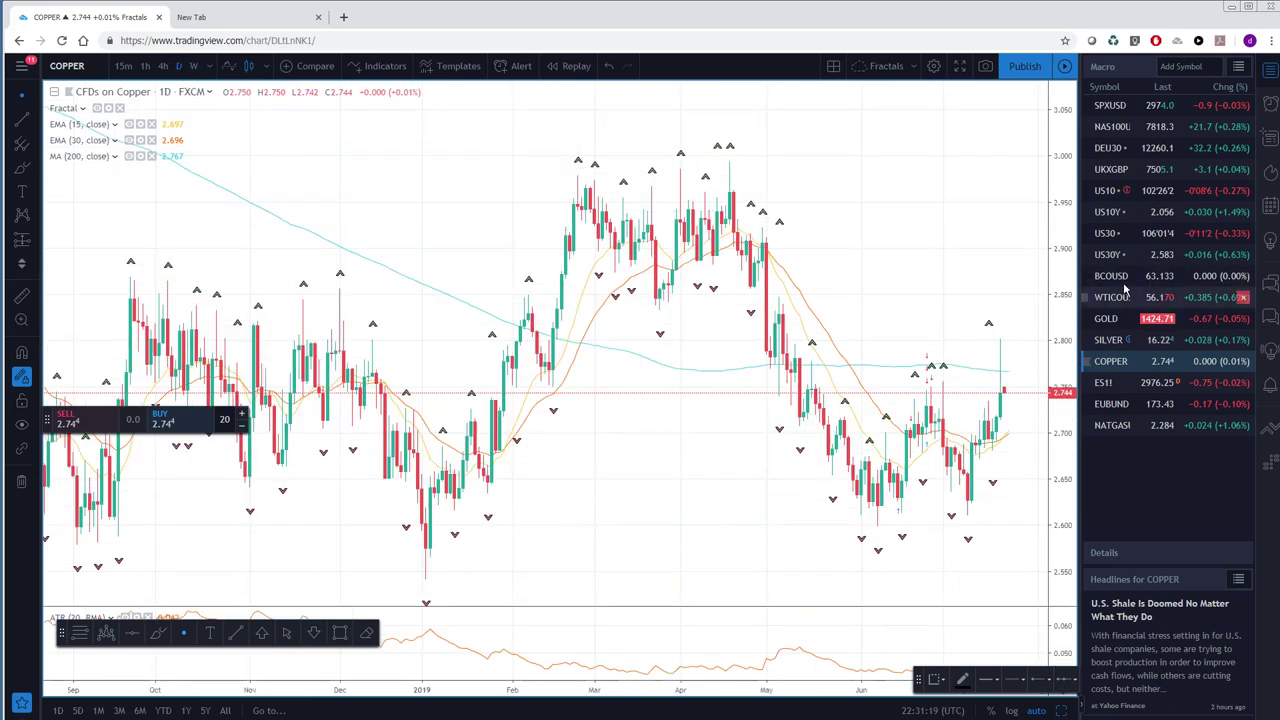
left_click(1108, 299)
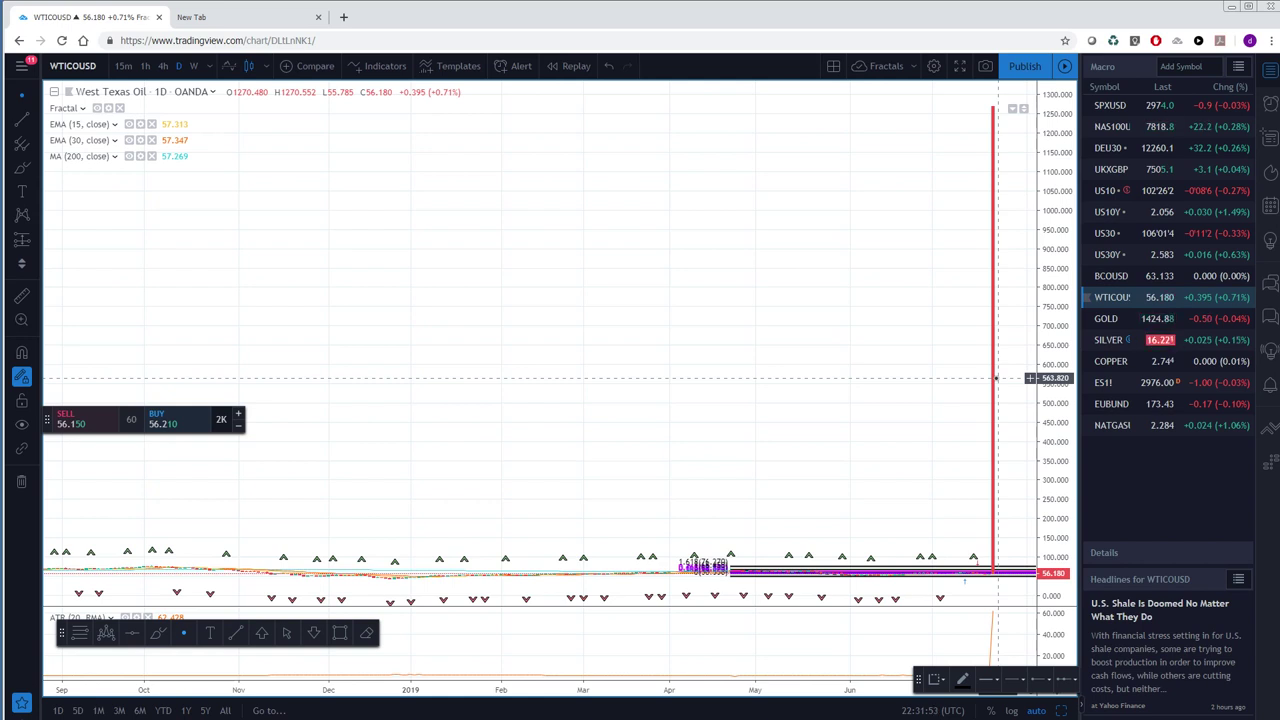
left_click(1238, 66)
Step: Load the Currencies watchlist and review the daily NZDUSD chart, then bring up the saved watchlists
left_click(1190, 249)
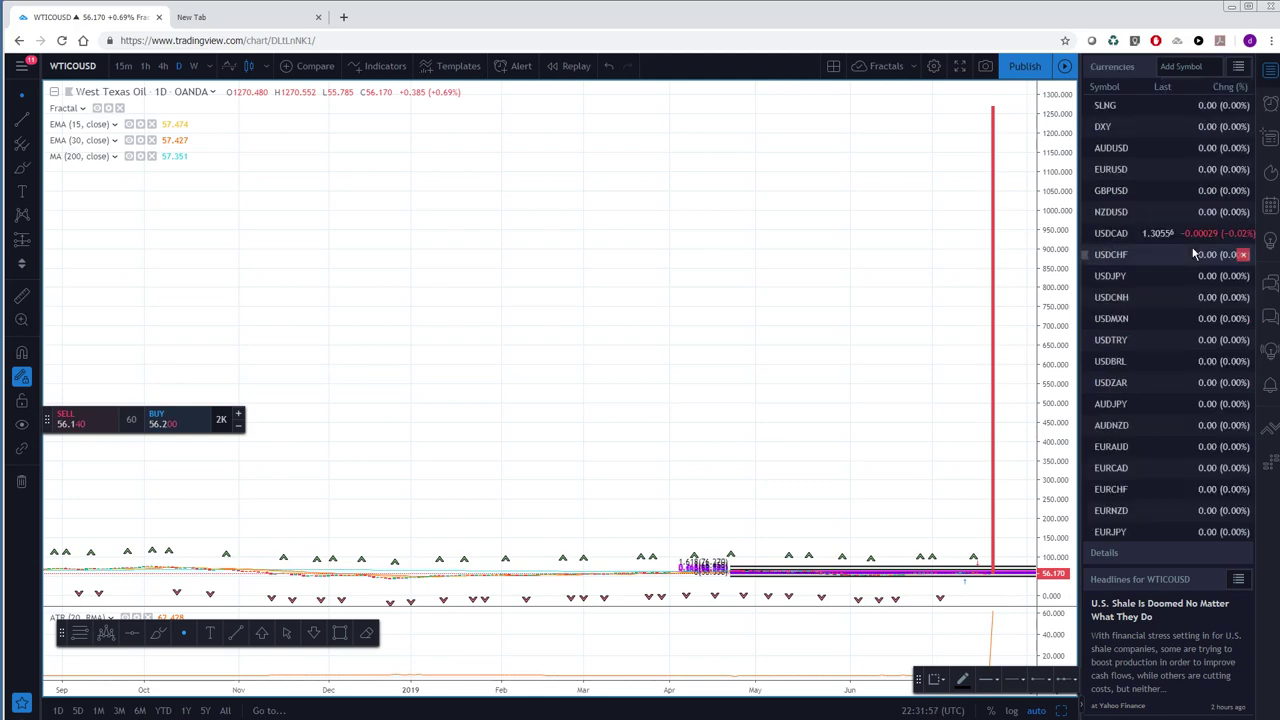
left_click(1106, 212)
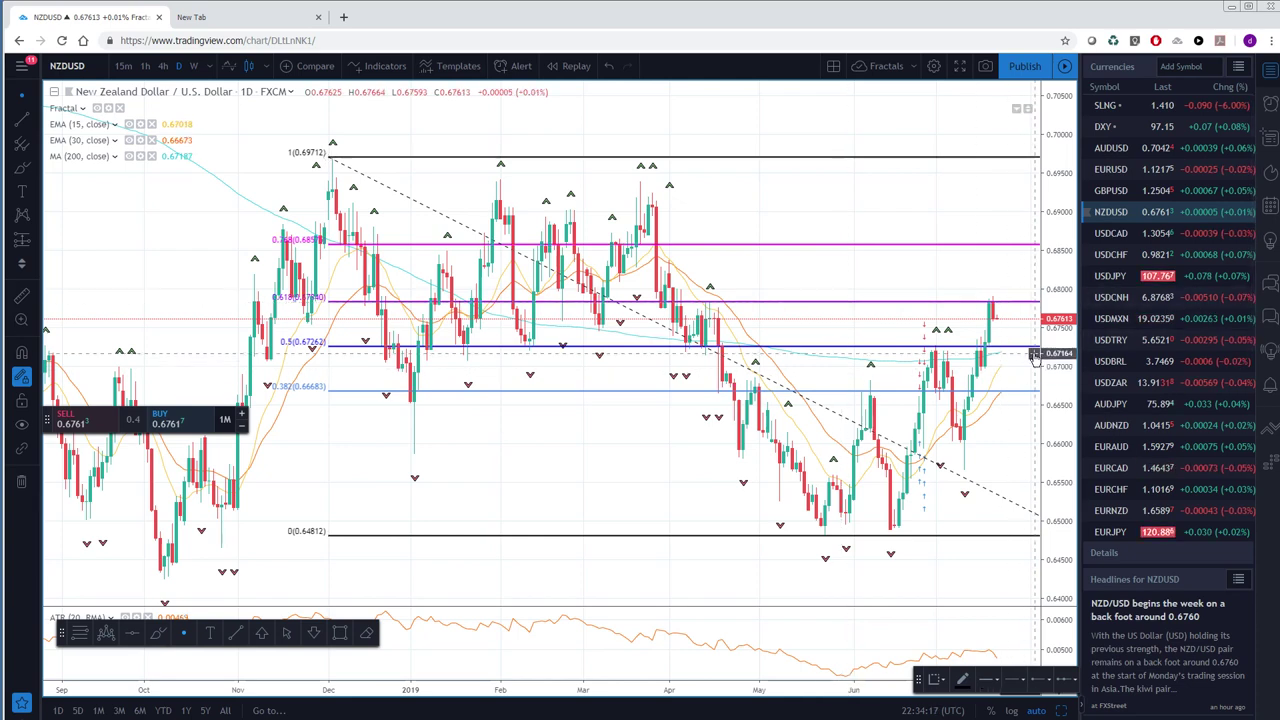
left_click(1238, 66)
Step: Restore the Macro watchlist and view SPXUSD, then the daily SILVER chart
left_click(1180, 269)
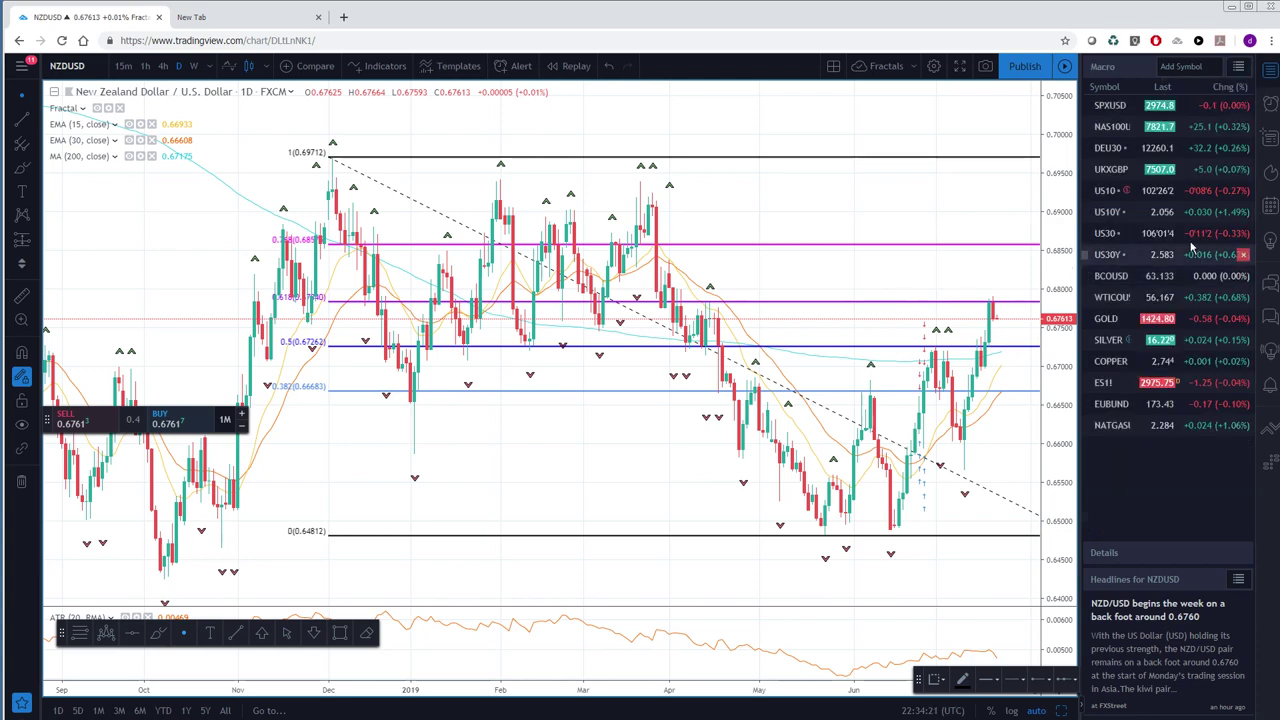
left_click(1108, 106)
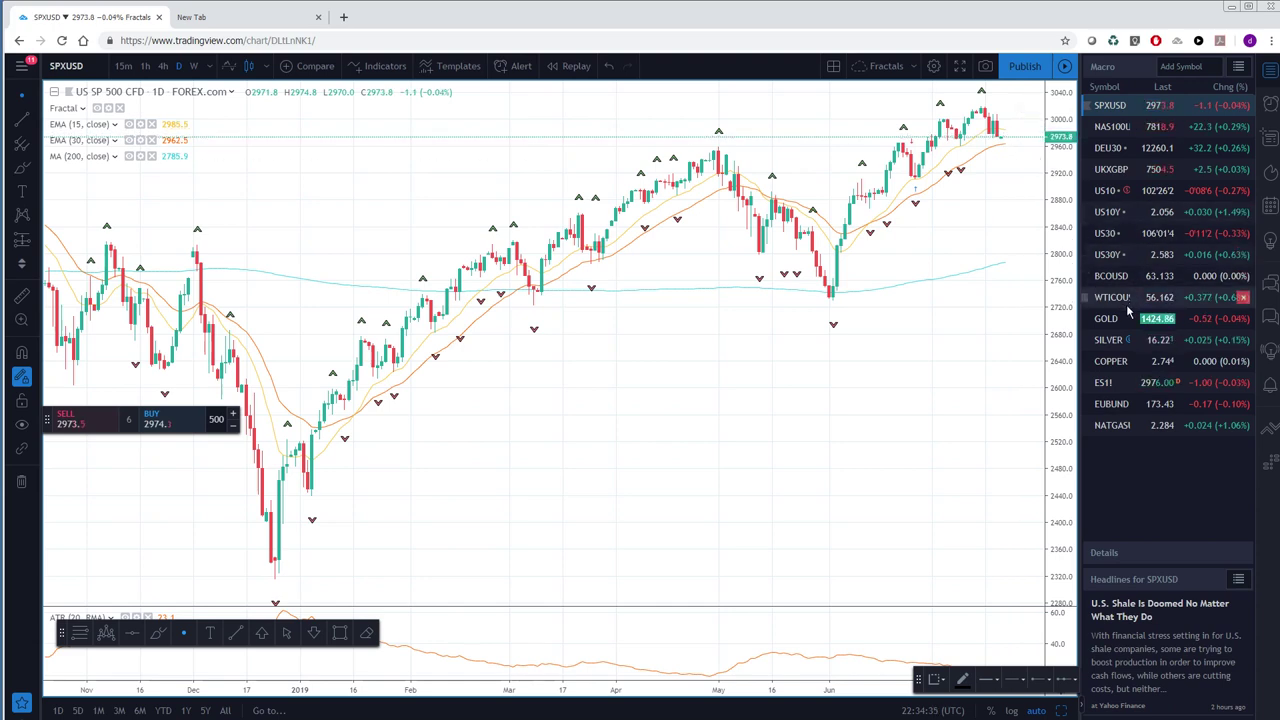
left_click(1107, 343)
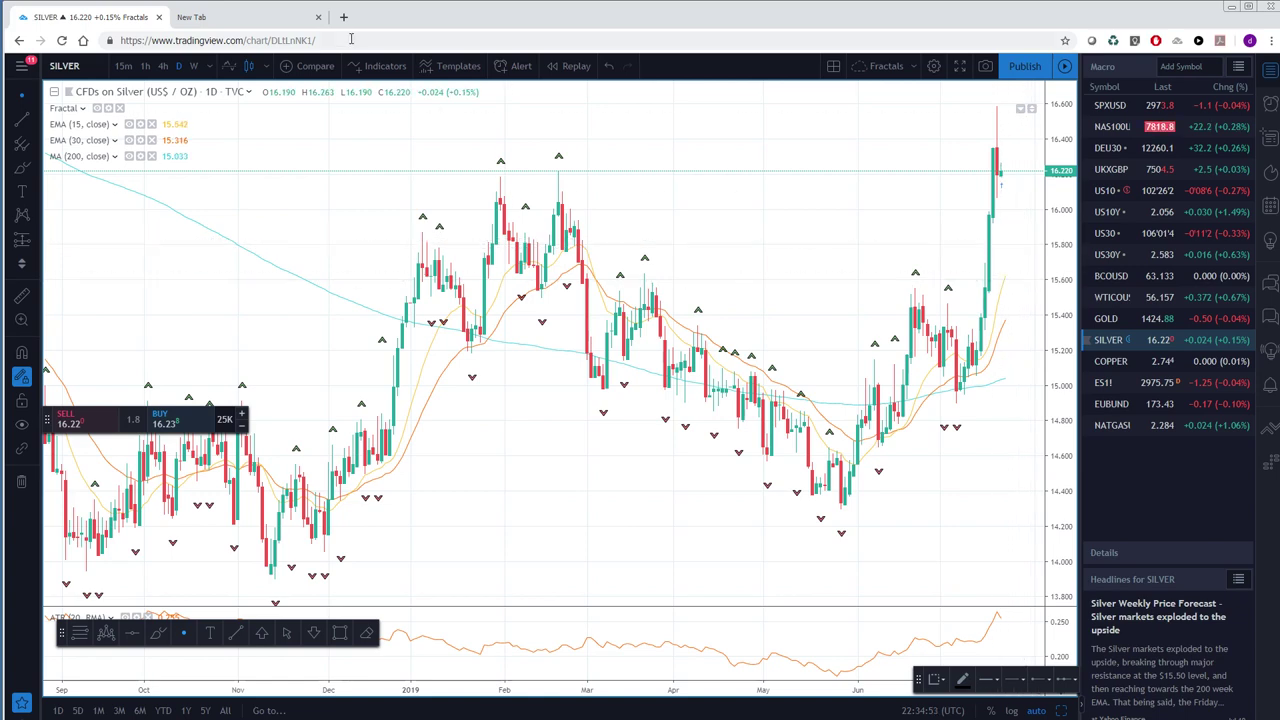
Step: Set the chart interval to 1 week, then load the DEU30 DAX Index chart
left_click(204, 67)
left_click(194, 66)
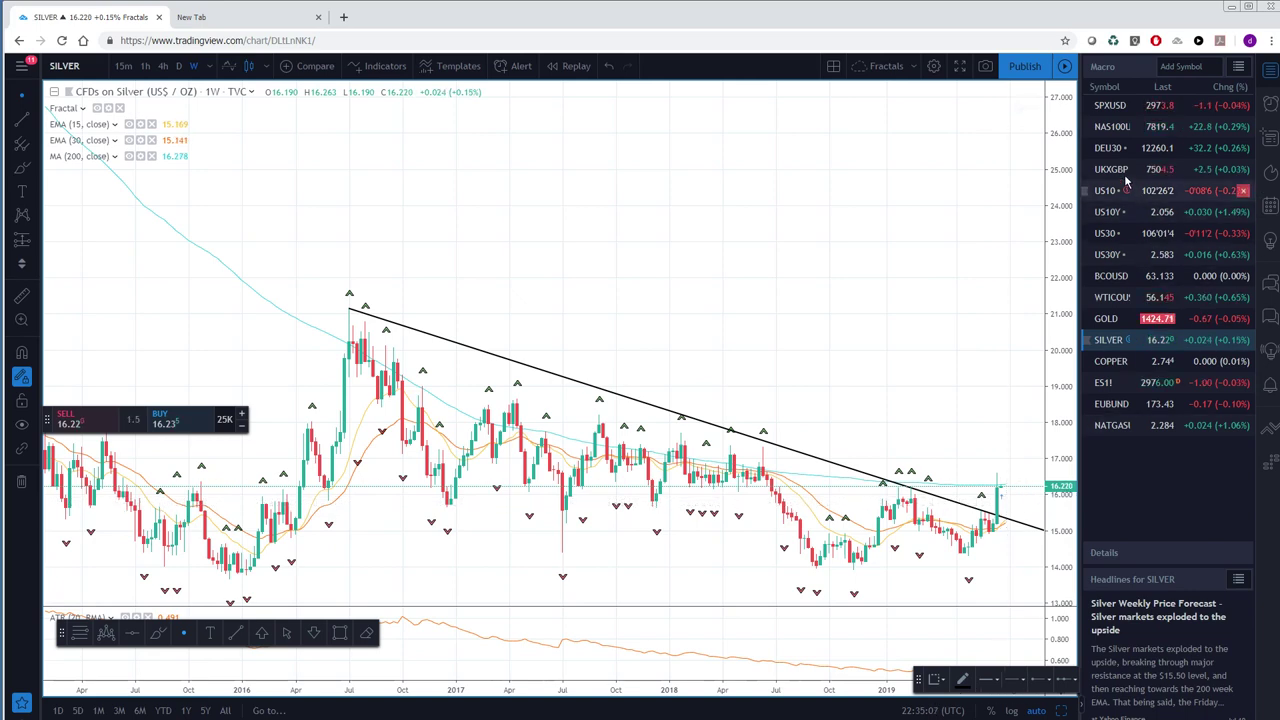
left_click(1105, 147)
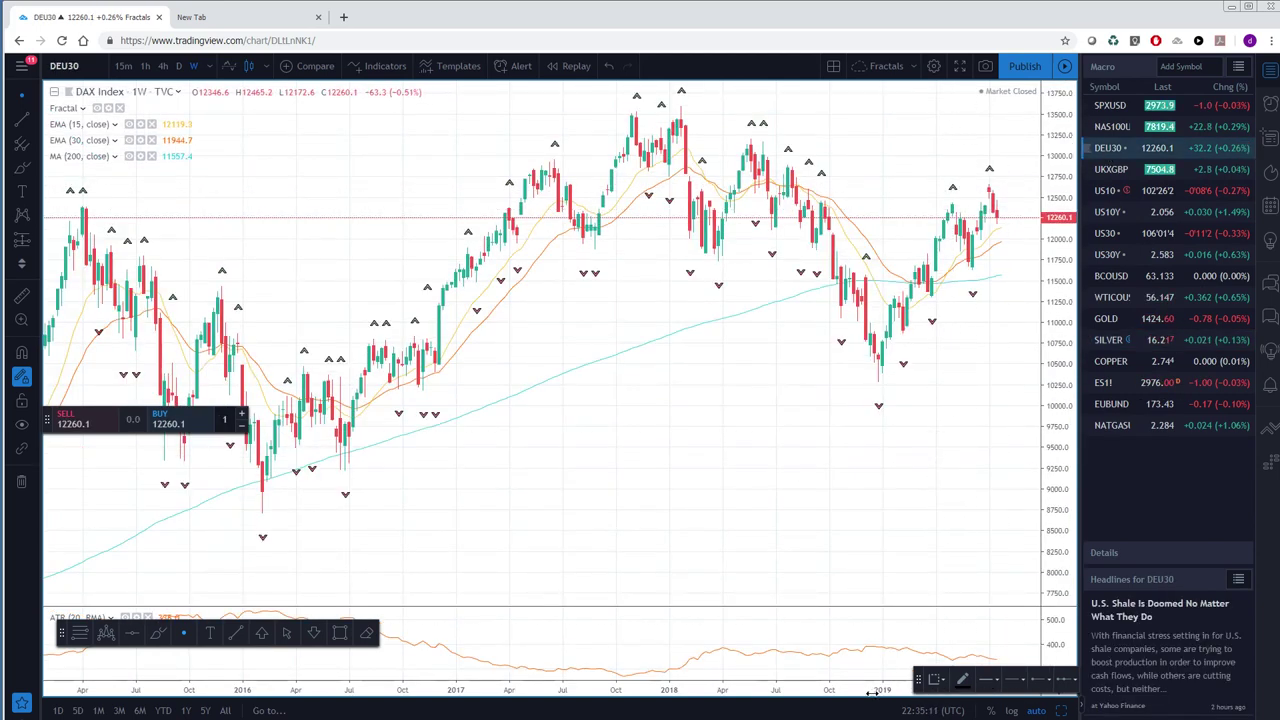
Step: Stretch the DAX timeline and draw an upward trend line from the Jan '19 low toward recent prices
left_click_drag(873, 692, 832, 693)
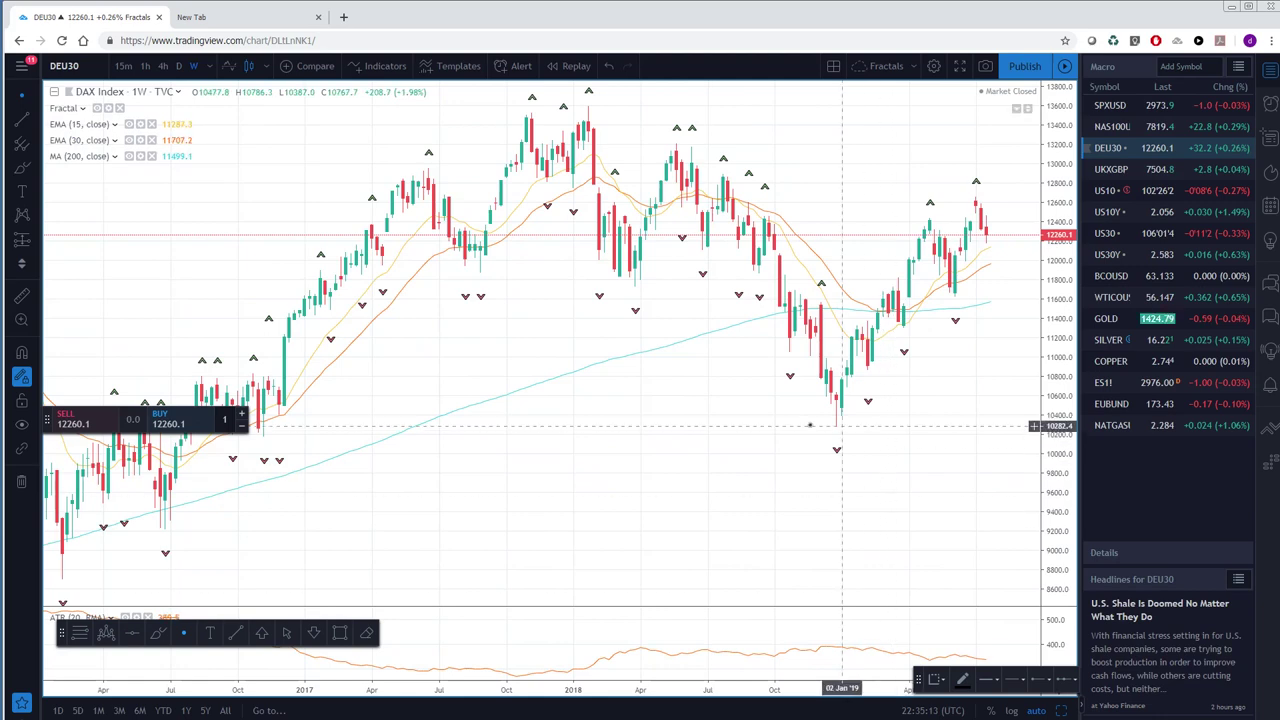
left_click(22, 118)
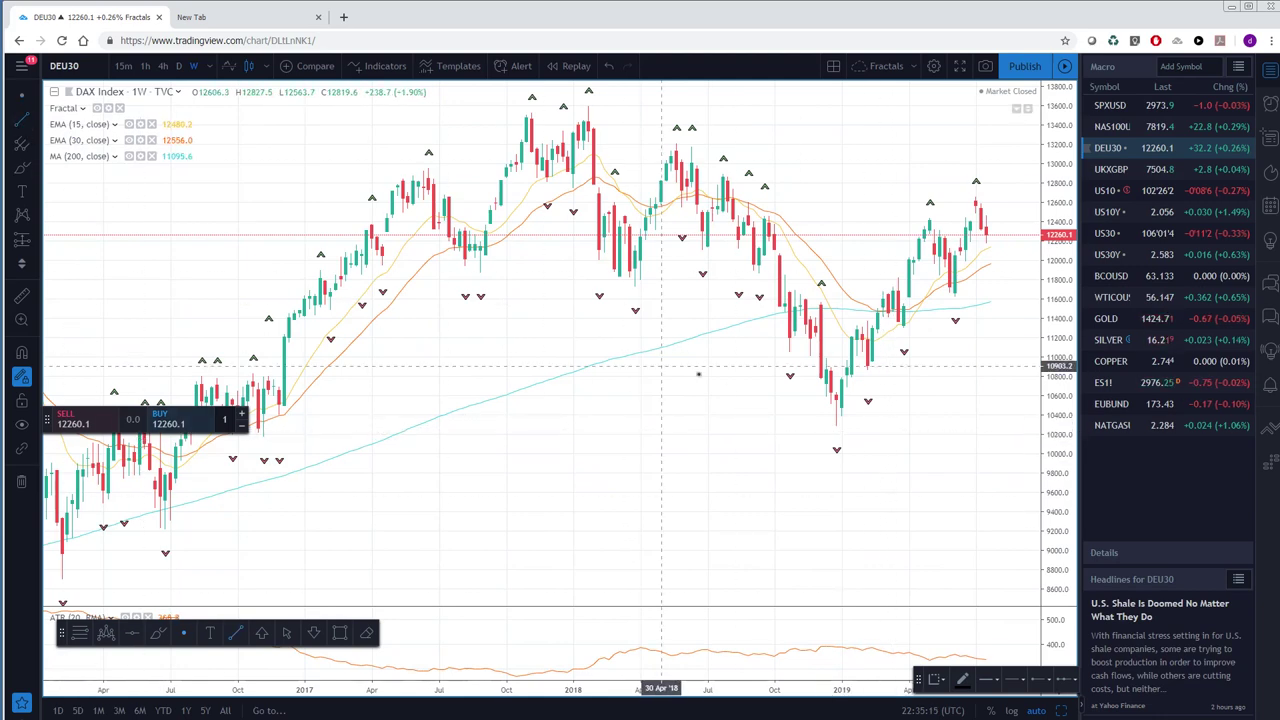
left_click(836, 425)
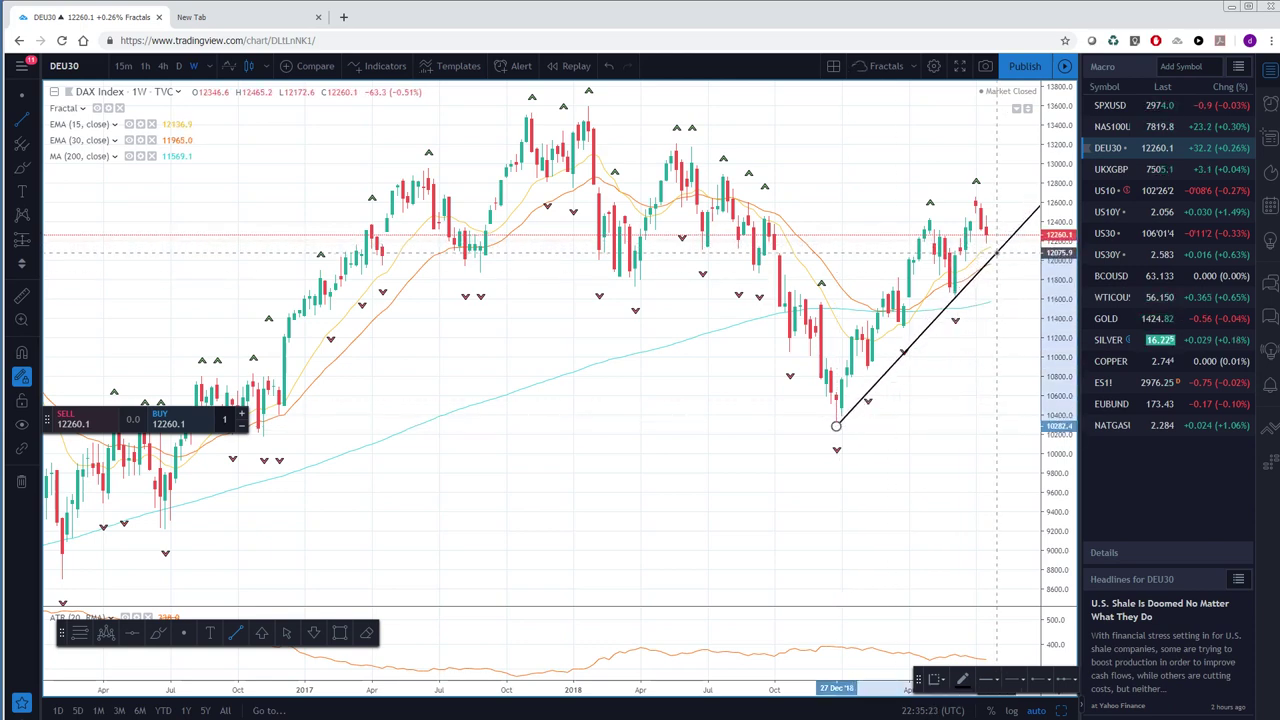
left_click(998, 252)
left_click(954, 502)
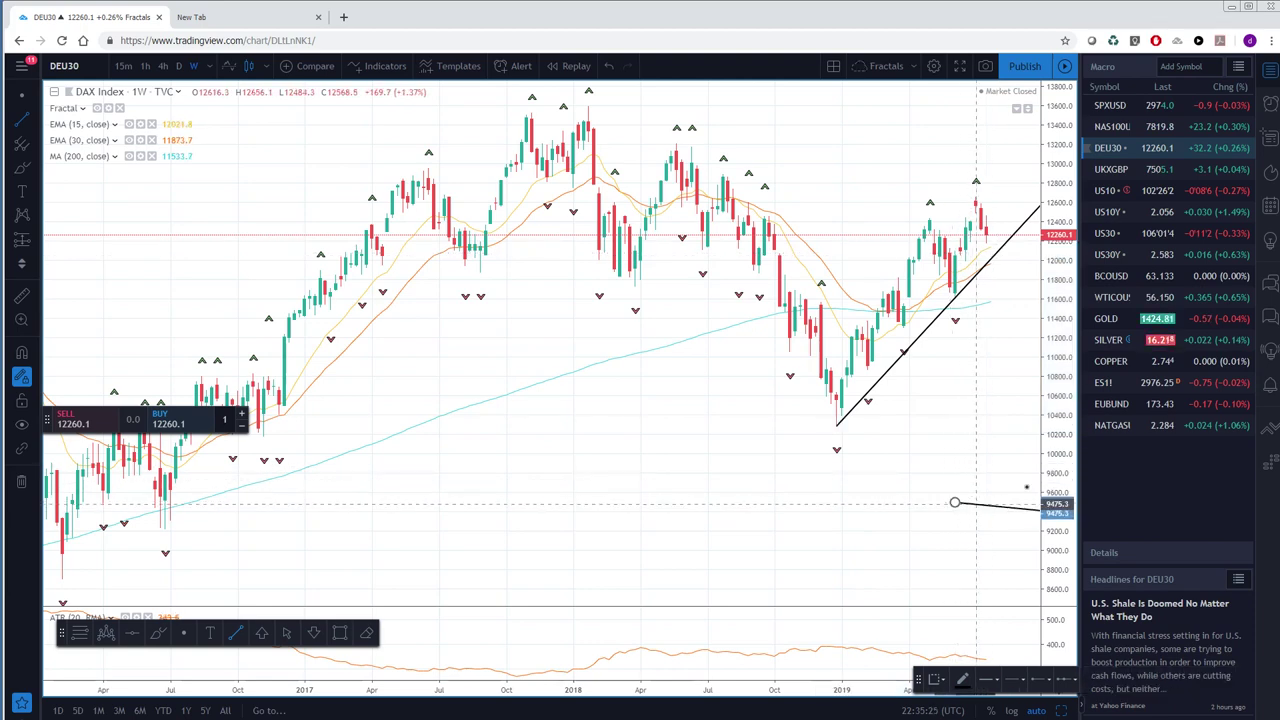
key("Escape")
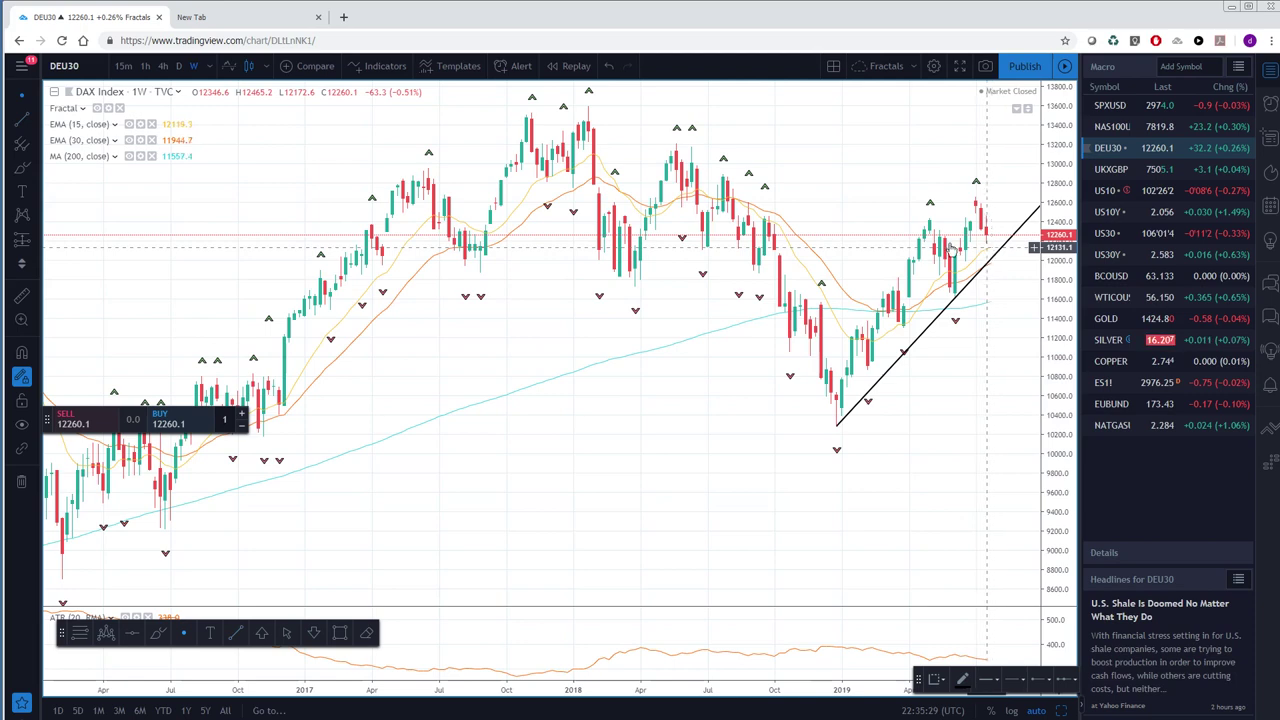
left_click(179, 65)
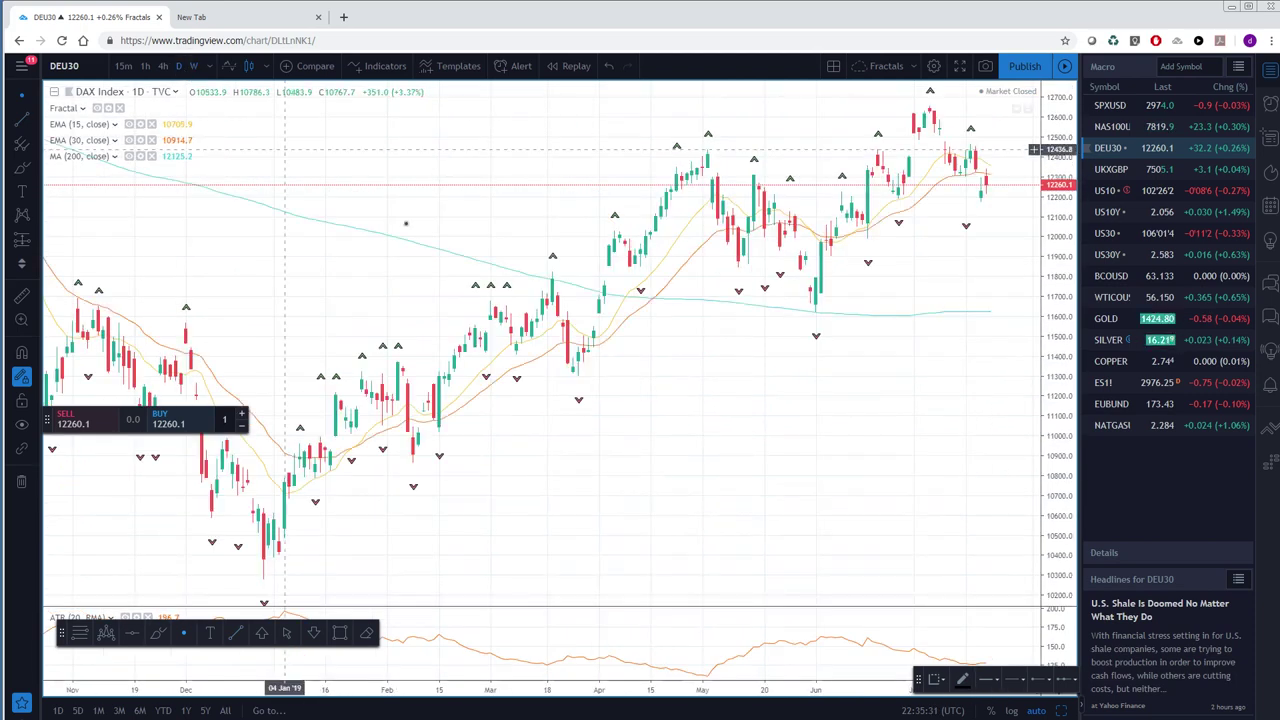